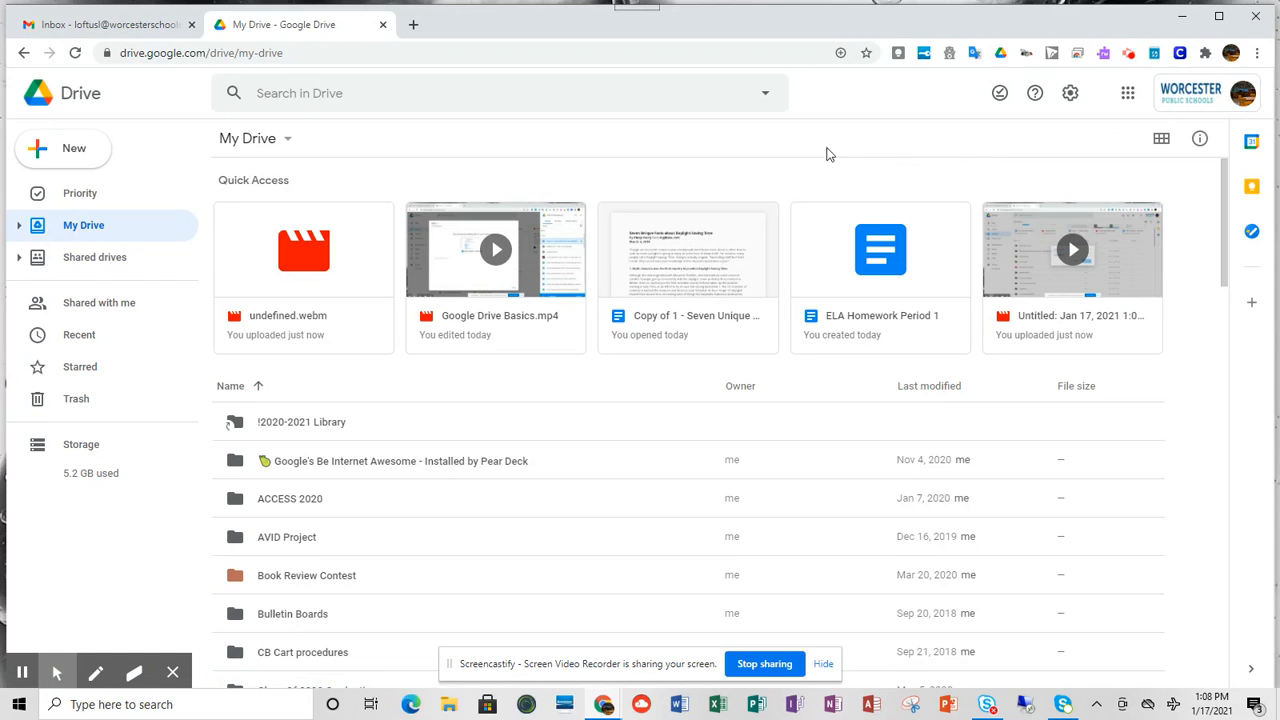
Create a new folder named ELA in My Drive
{"action": "left_click", "coordinate": [57, 150]}
{"action": "left_click", "coordinate": [70, 157]}
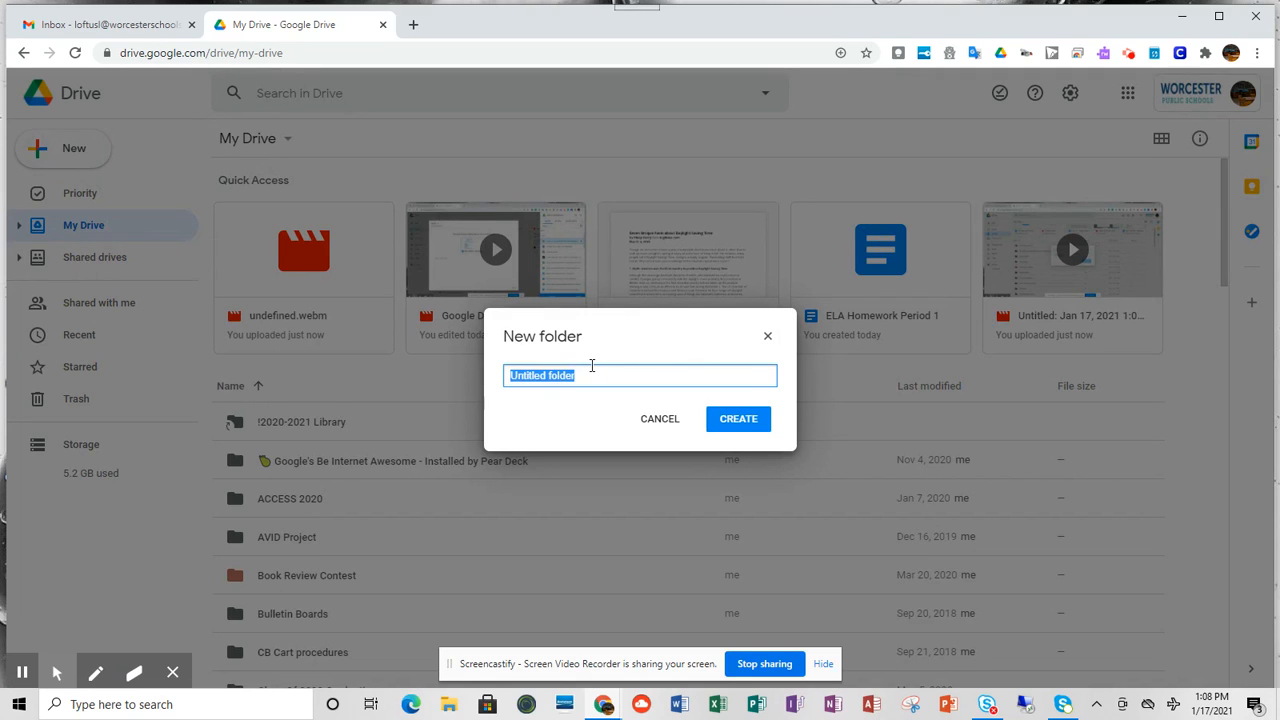
{"action": "type", "text": "ELA"}
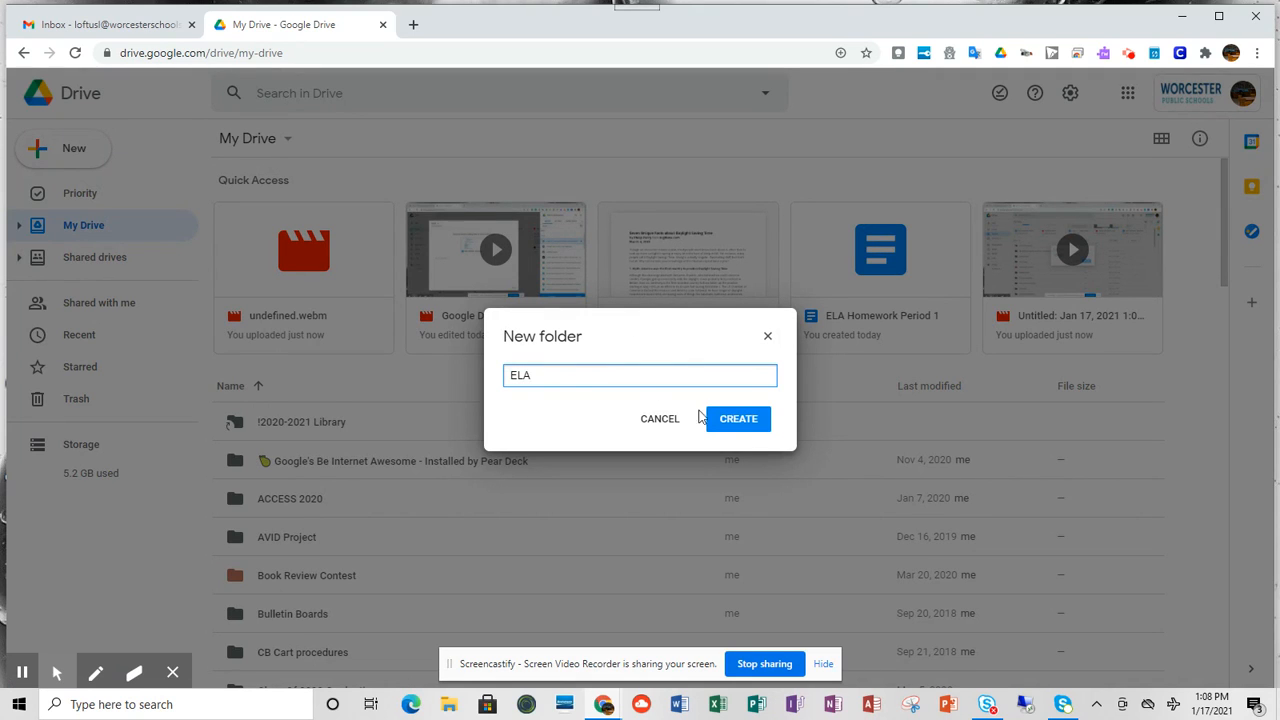
{"action": "left_click", "coordinate": [740, 424]}
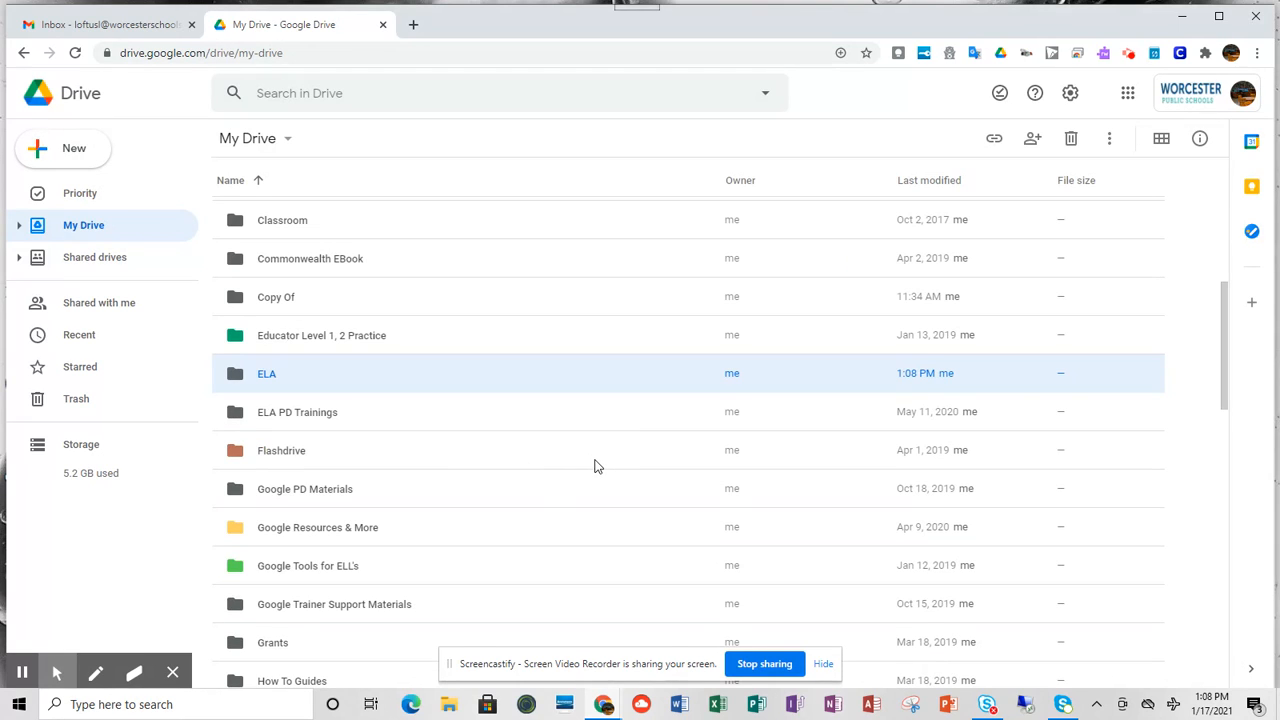
Rename the new ELA folder to "1 ELA"
{"action": "right_click", "coordinate": [366, 379]}
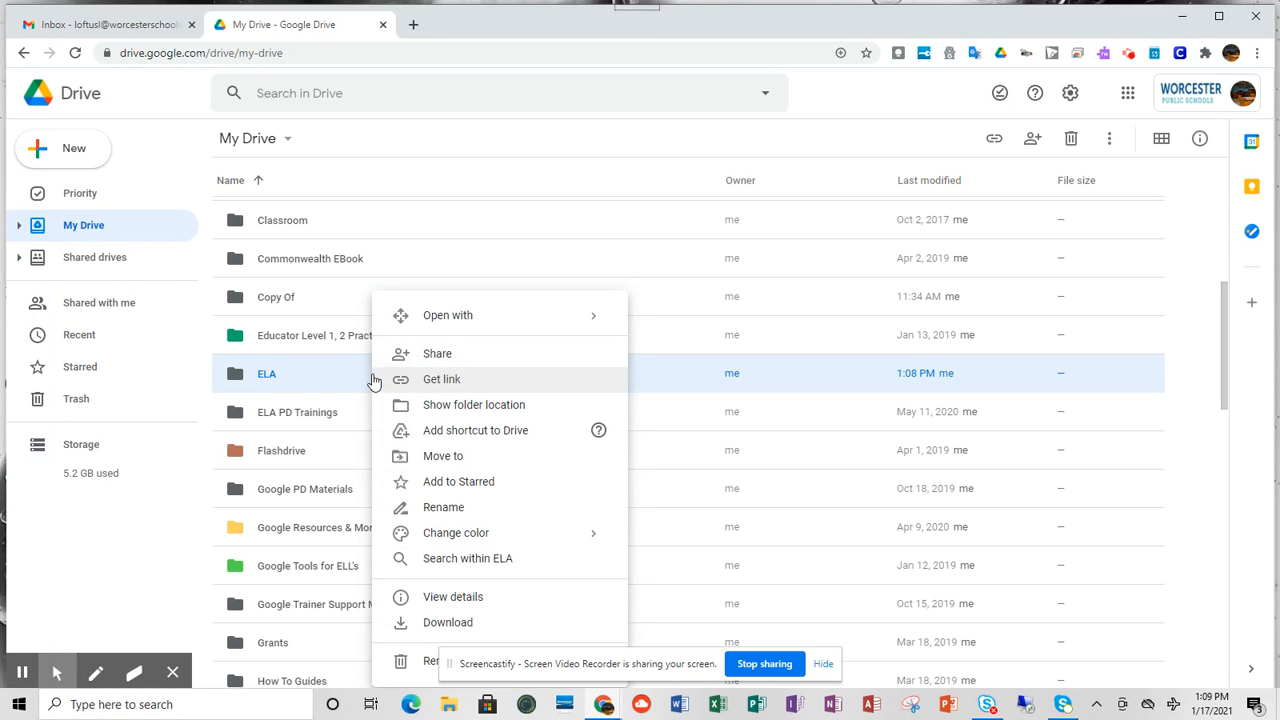
{"action": "left_click", "coordinate": [457, 507]}
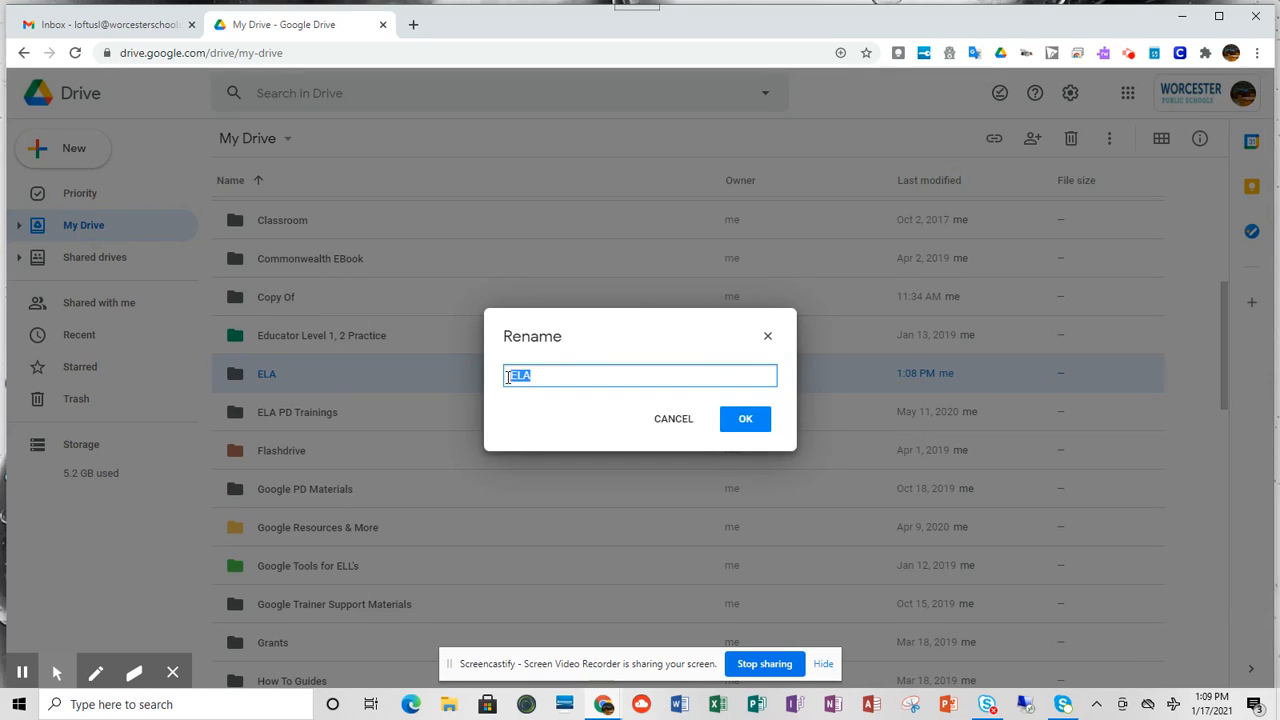
{"action": "double_click", "coordinate": [512, 377]}
{"action": "left_click", "coordinate": [512, 375]}
{"action": "type", "text": "1"}
{"action": "left_click", "coordinate": [745, 418]}
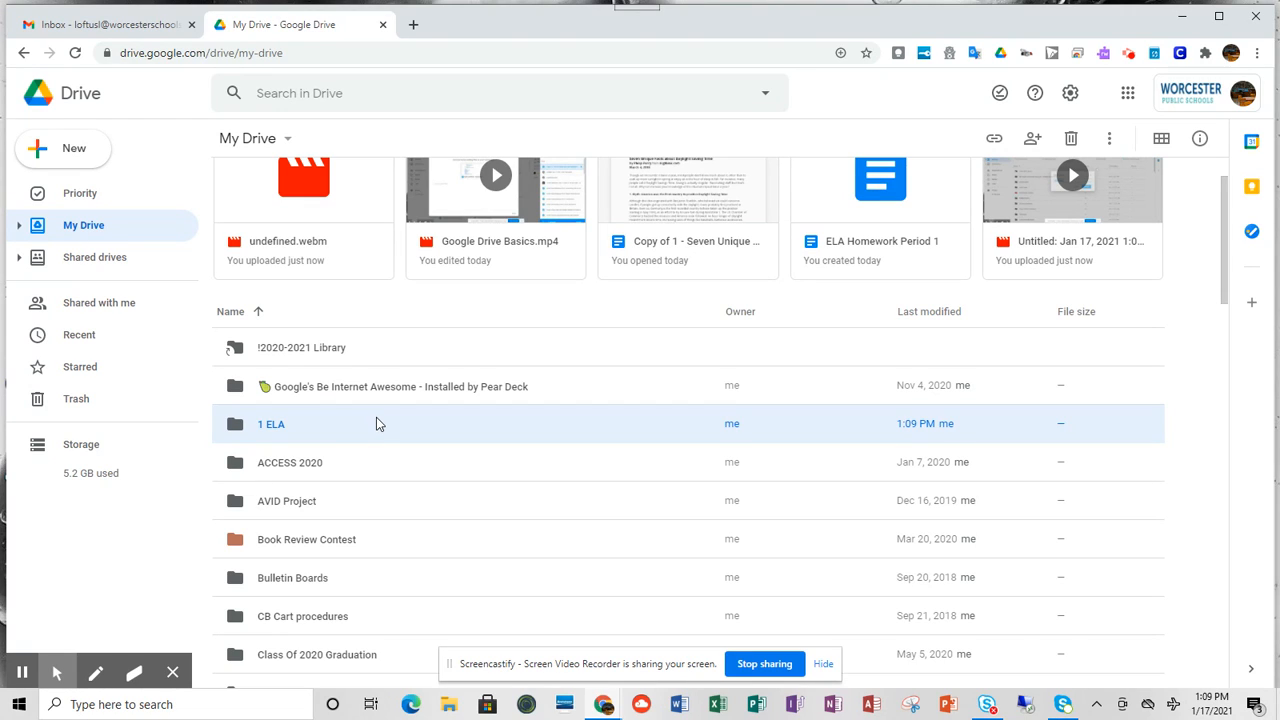
Create a blank Google Docs document and title it "Ela Homework Period 1"
{"action": "left_click", "coordinate": [71, 156]}
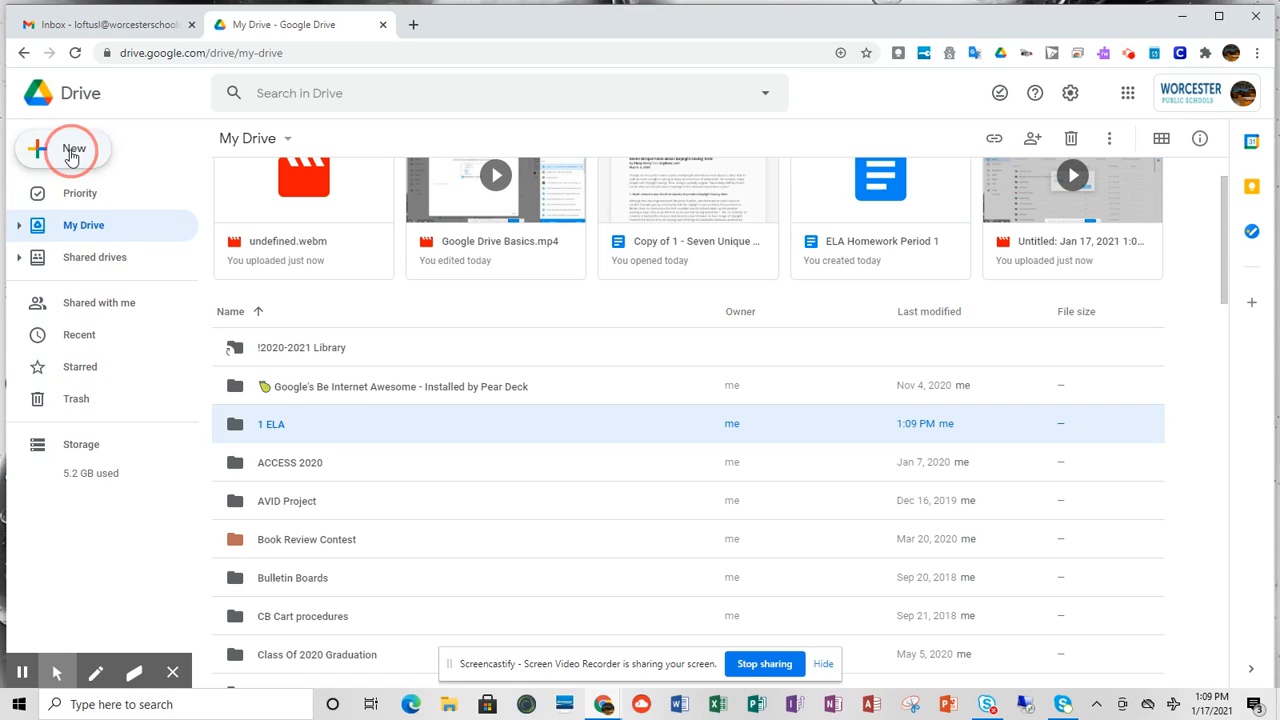
{"action": "left_click", "coordinate": [83, 258]}
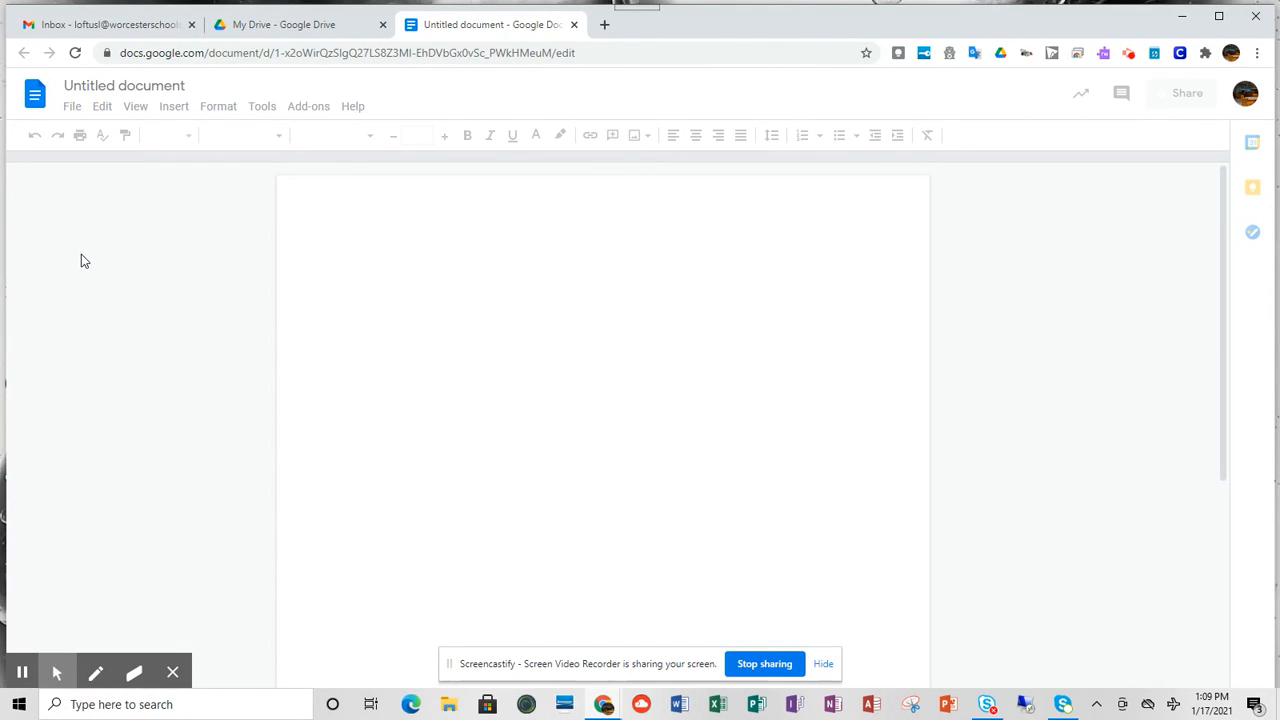
{"action": "left_click", "coordinate": [189, 85]}
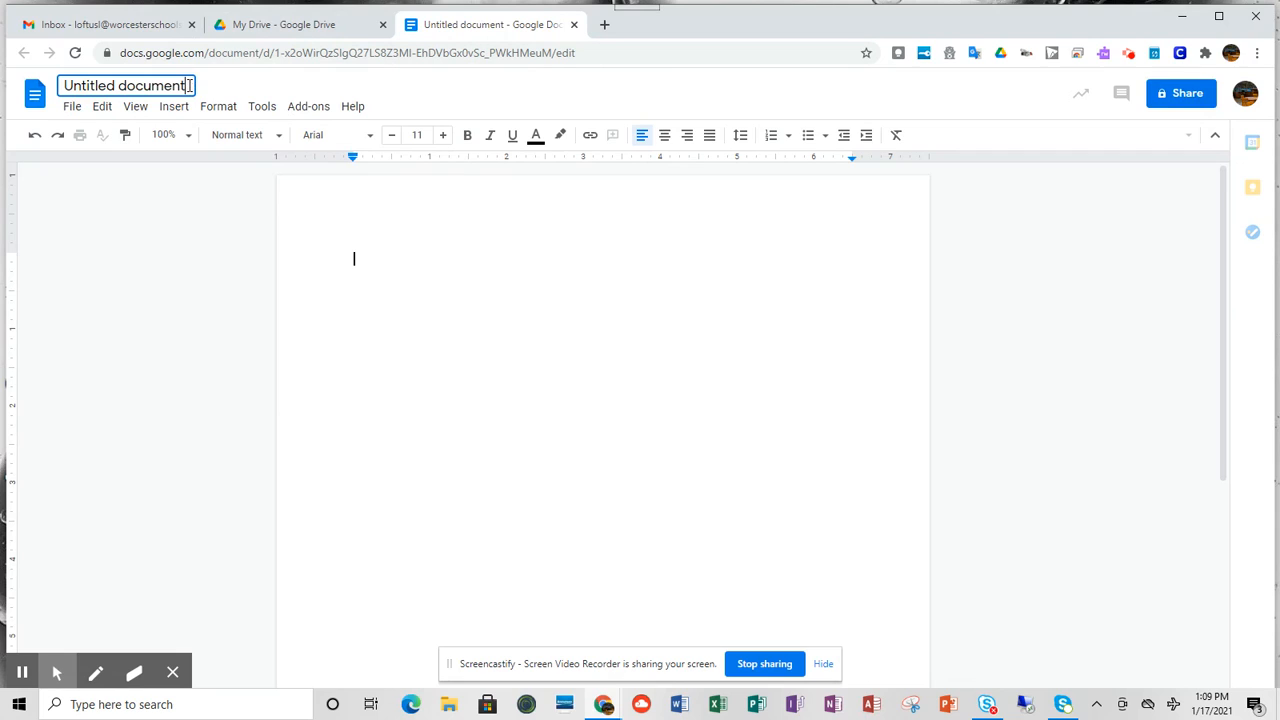
{"action": "left_click", "coordinate": [128, 86]}
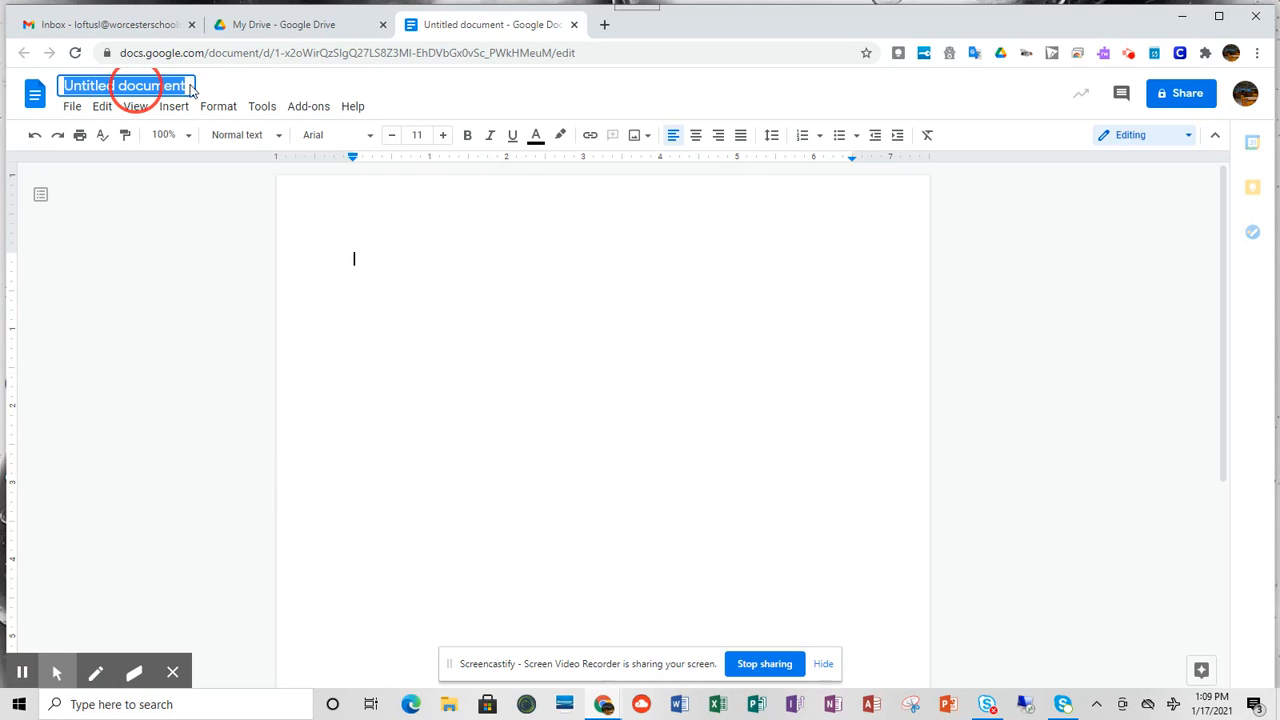
{"action": "type", "text": "LA"}
{"action": "key", "text": "BackSpace"}
{"action": "key", "text": "BackSpace"}
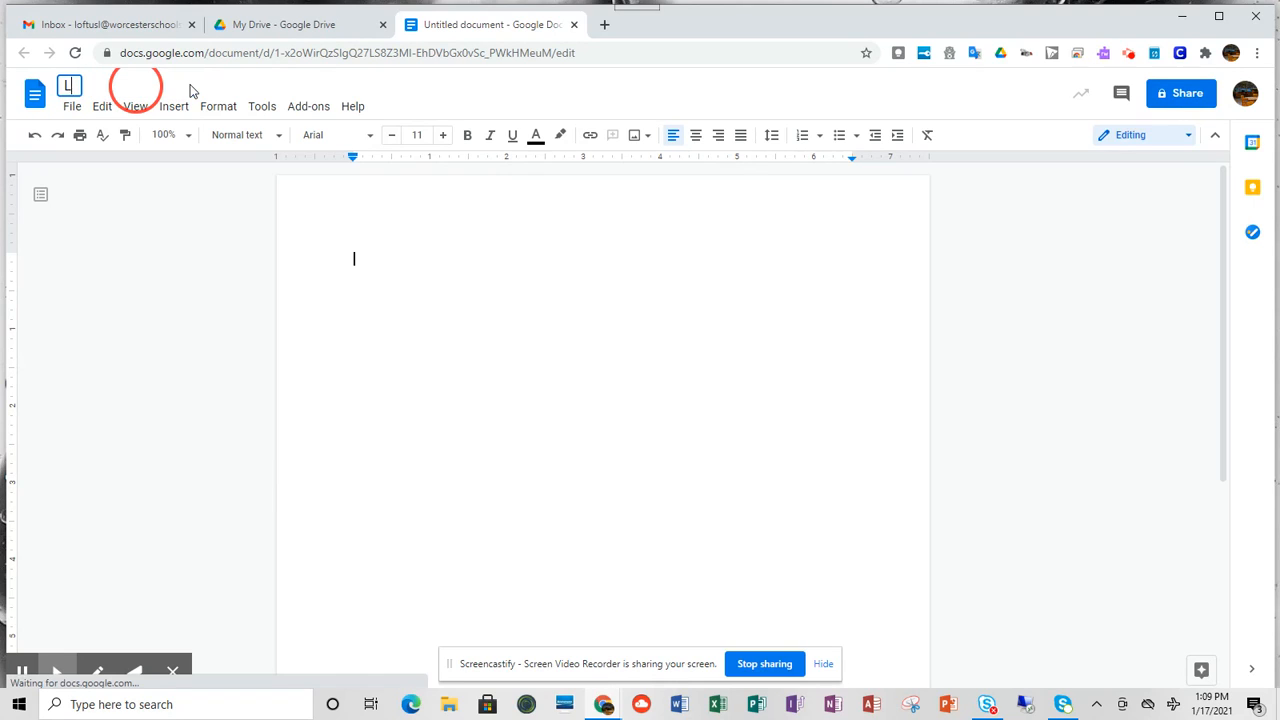
{"action": "type", "text": "Ela Hom"}
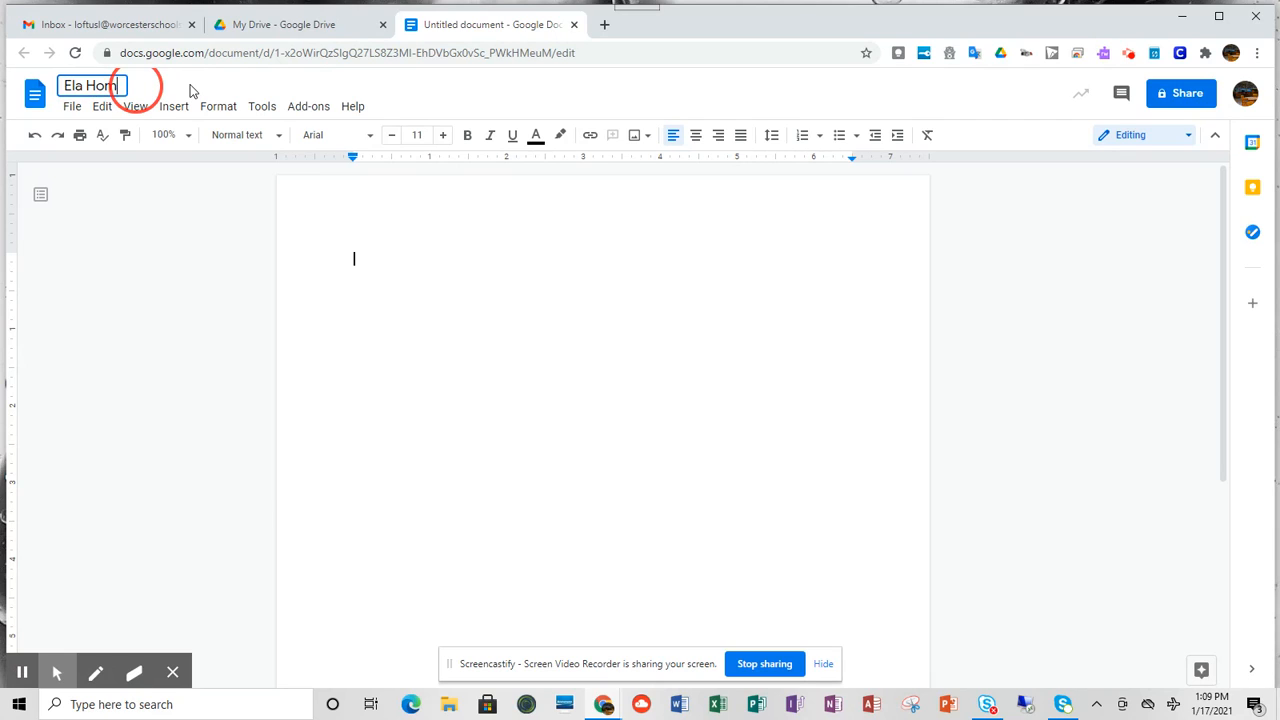
{"action": "type", "text": "ework"}
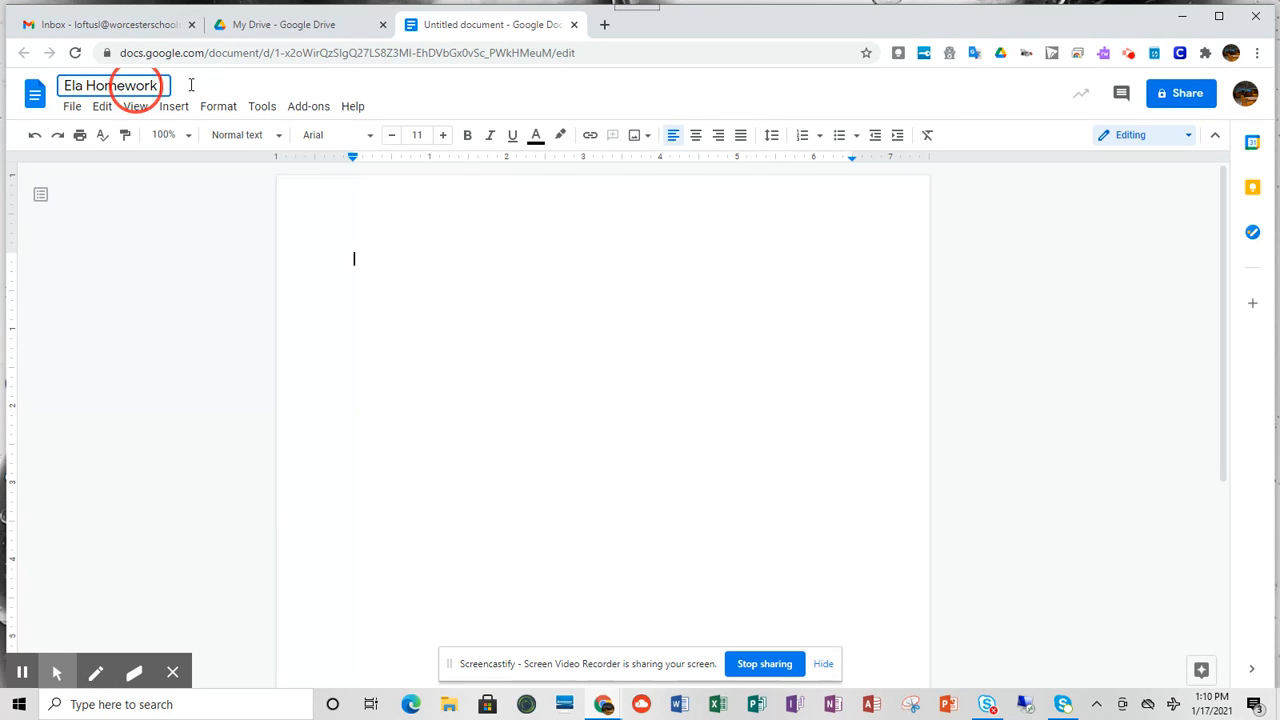
{"action": "type", "text": " Period 1"}
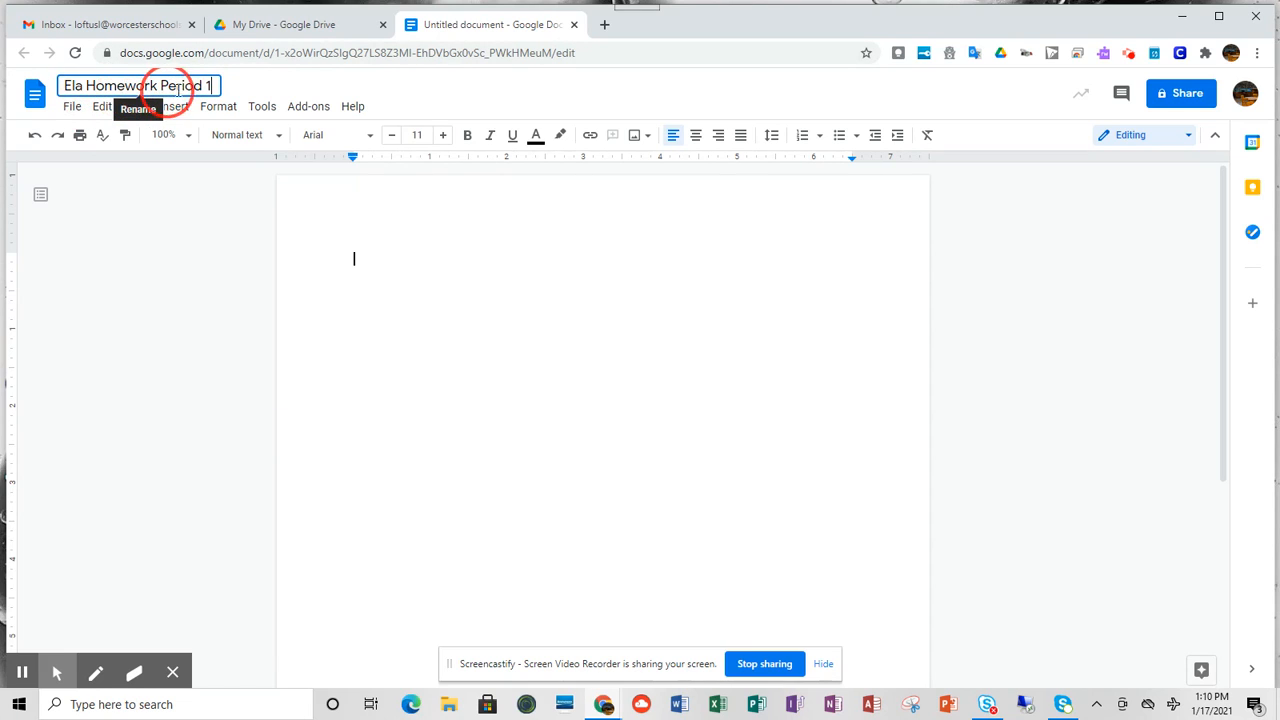
Switch back to Google Drive and move the ELA Data spreadsheet from My Drive into the 1 ELA folder
{"action": "left_click", "coordinate": [281, 28]}
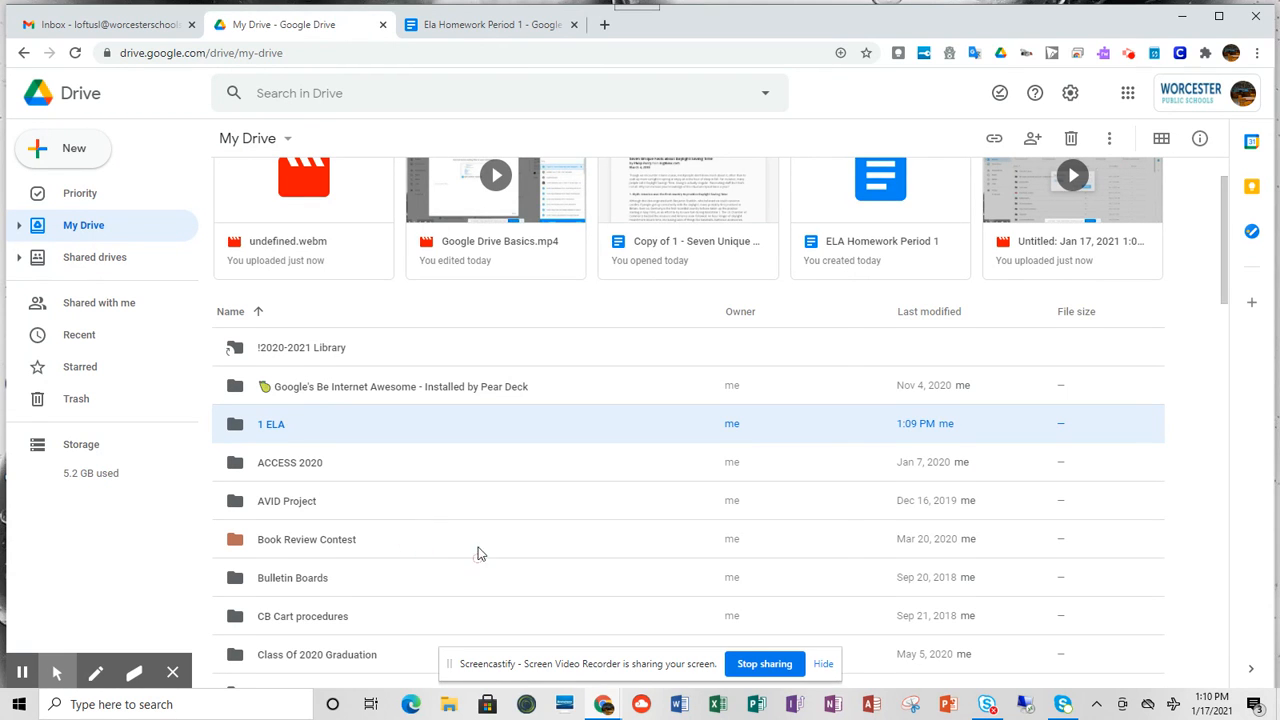
{"action": "scroll", "coordinate": [480, 500], "scroll_direction": "down", "scroll_amount": 7}
{"action": "scroll", "coordinate": [483, 475], "scroll_direction": "down", "scroll_amount": 10}
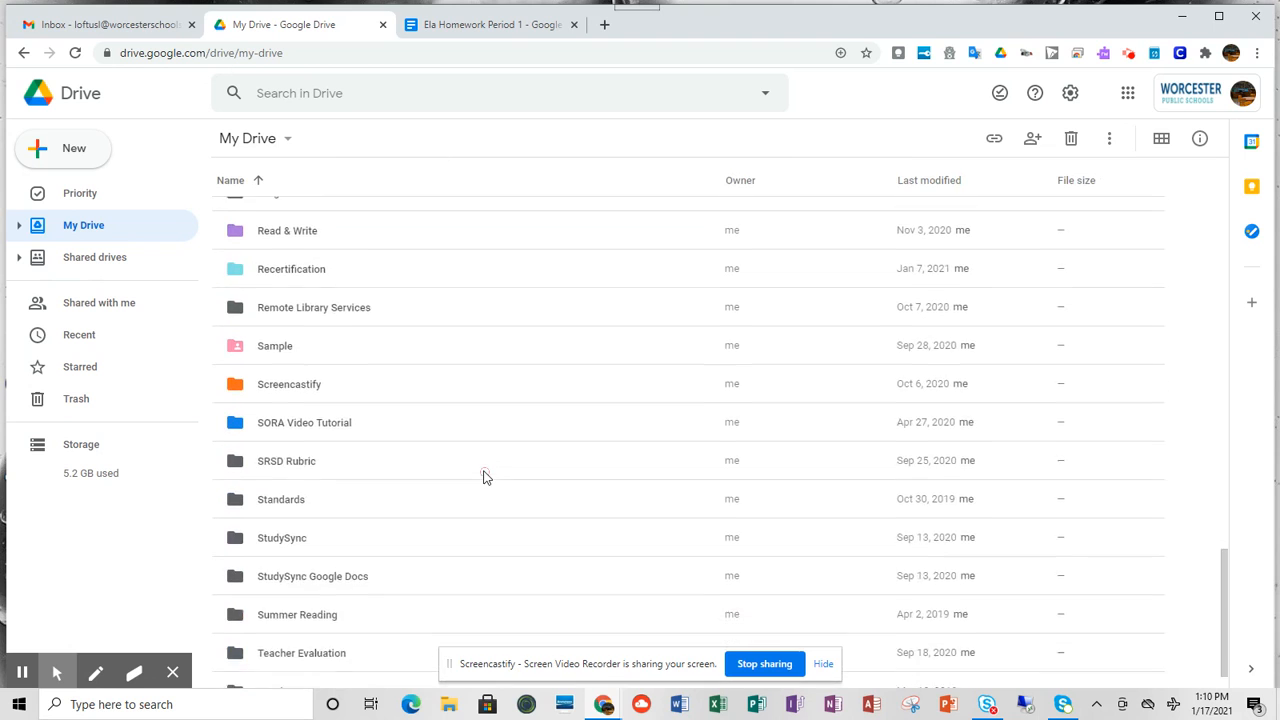
{"action": "scroll", "coordinate": [483, 475], "scroll_direction": "down", "scroll_amount": 8}
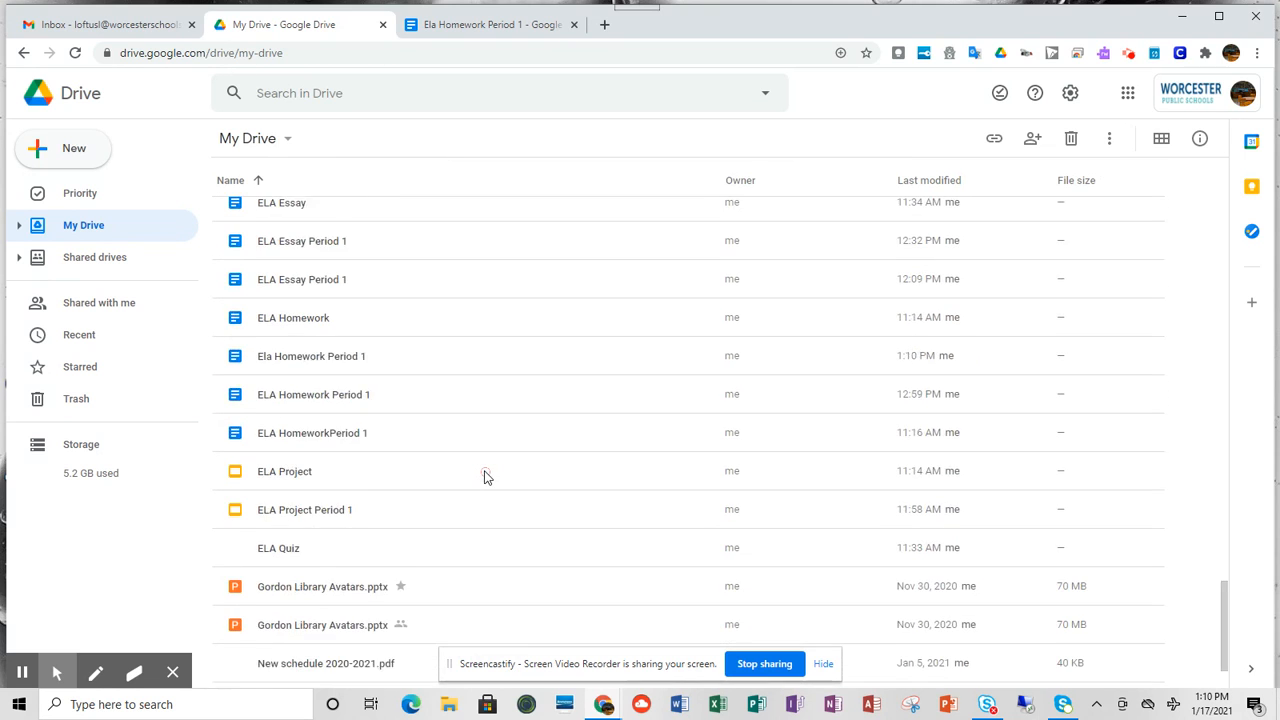
{"action": "scroll", "coordinate": [485, 476], "scroll_direction": "up", "scroll_amount": 1}
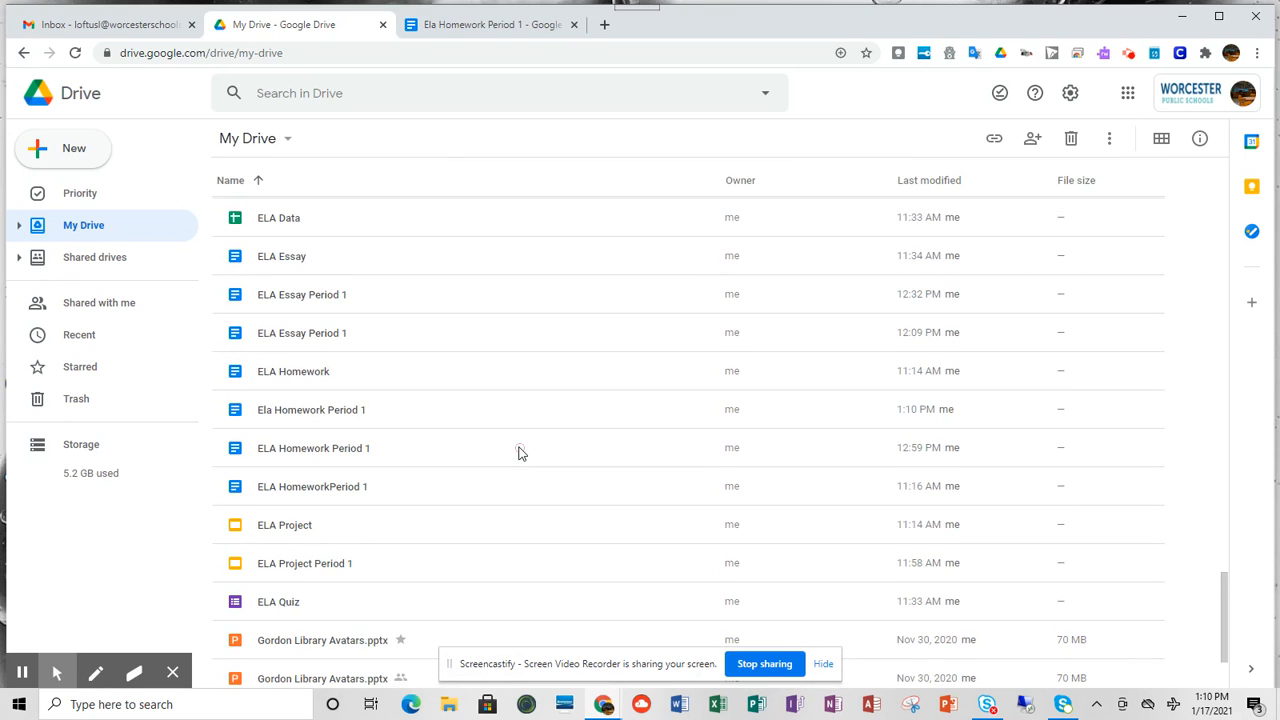
{"action": "scroll", "coordinate": [518, 453], "scroll_direction": "up", "scroll_amount": 2}
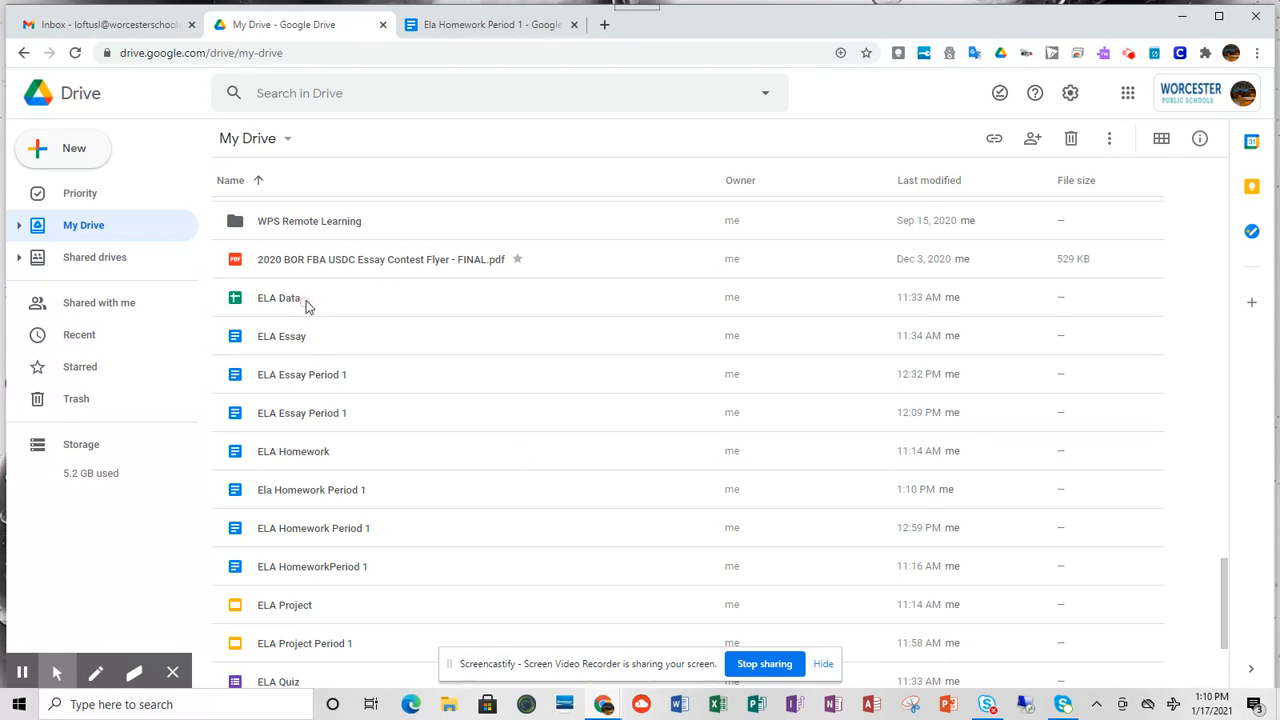
{"action": "left_click", "coordinate": [322, 305]}
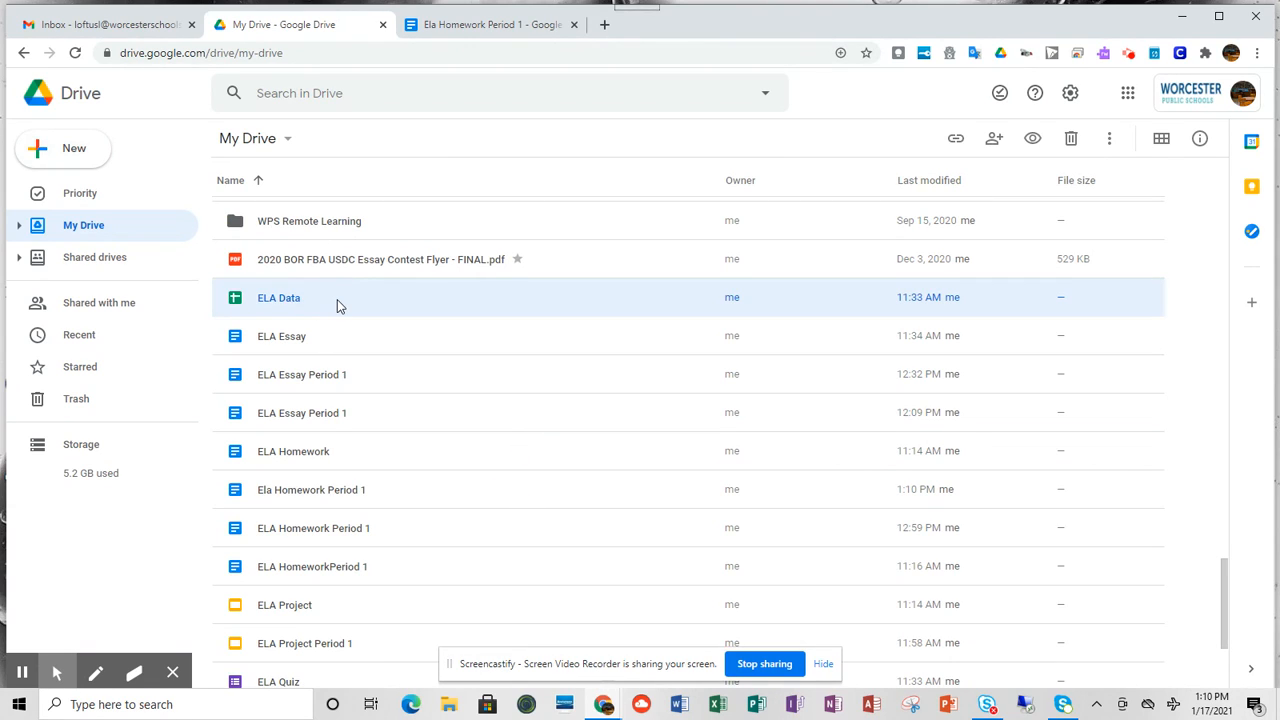
{"action": "right_click", "coordinate": [337, 299]}
{"action": "left_click", "coordinate": [417, 533]}
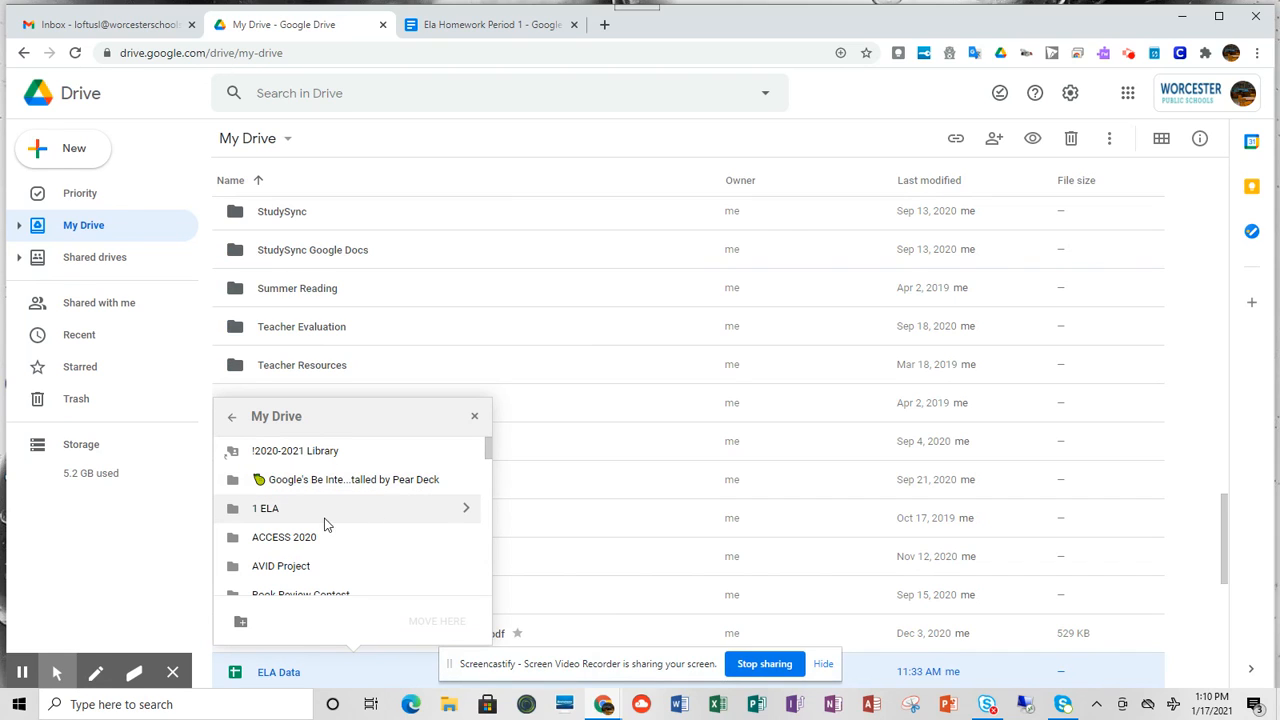
{"action": "left_click", "coordinate": [272, 519]}
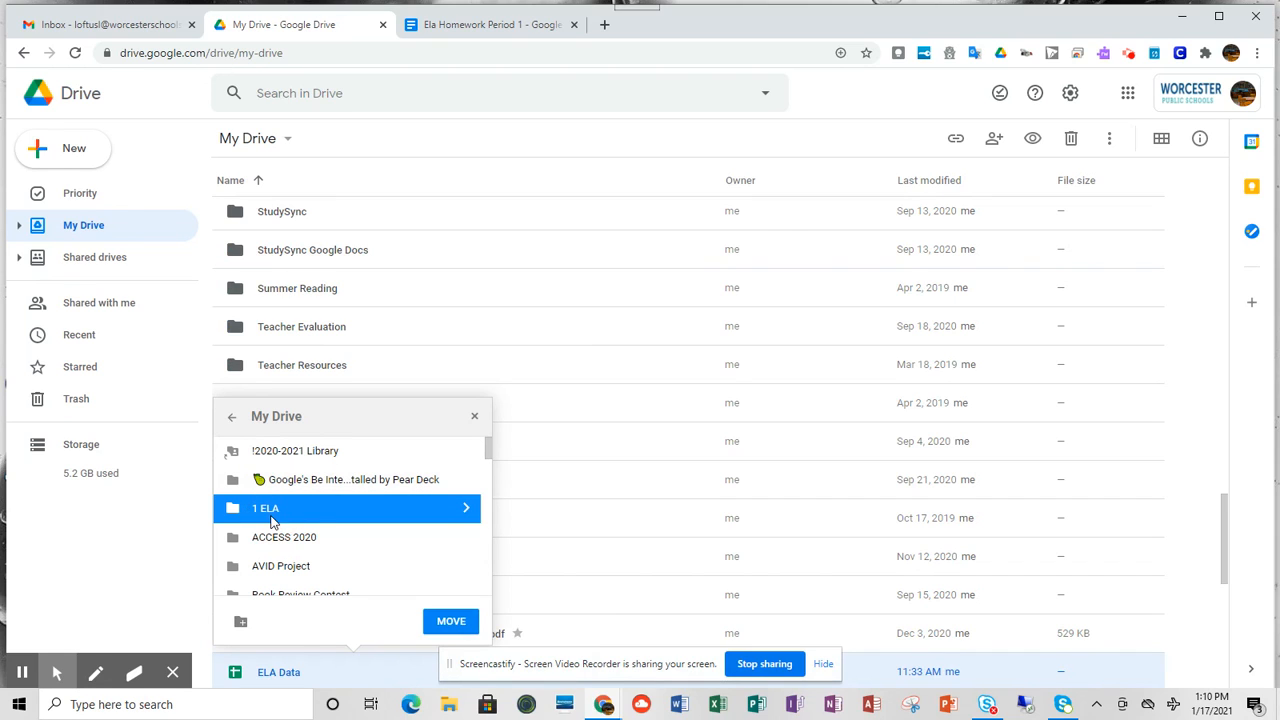
{"action": "left_click", "coordinate": [455, 622]}
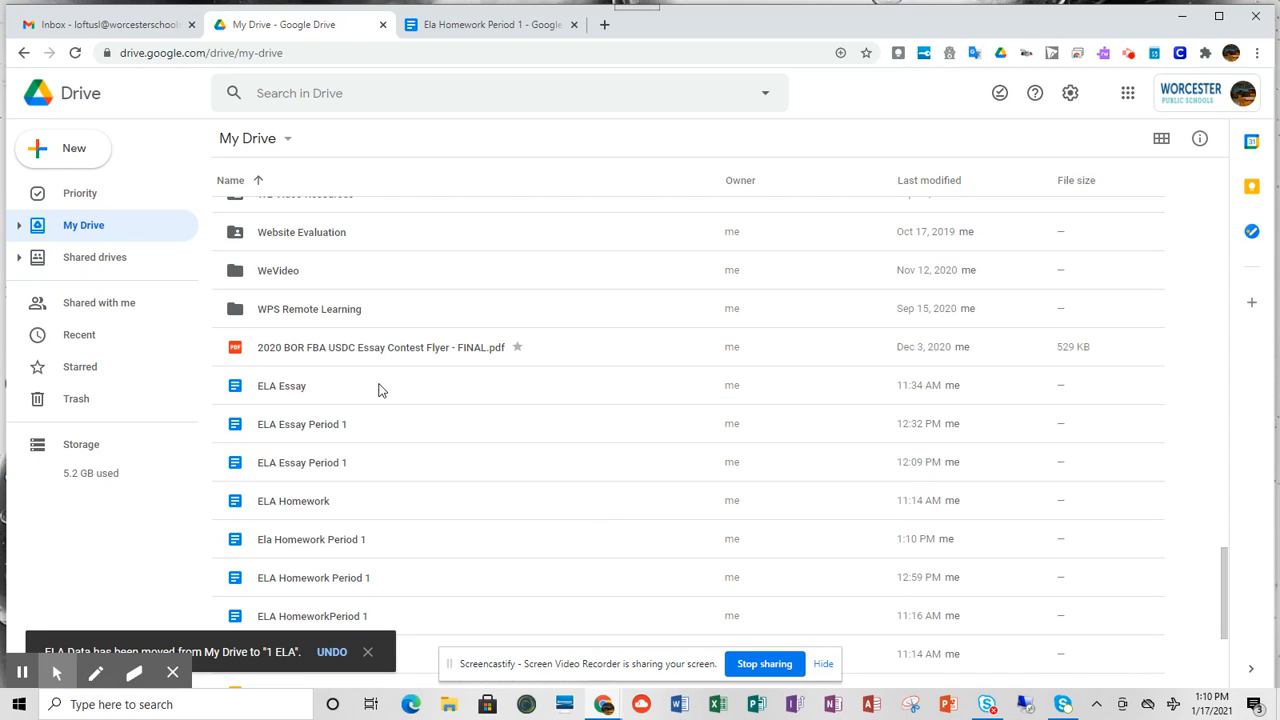
Move all the files from ELA Essay through ELA Quiz together into the 1 ELA folder
{"action": "left_click", "coordinate": [378, 389]}
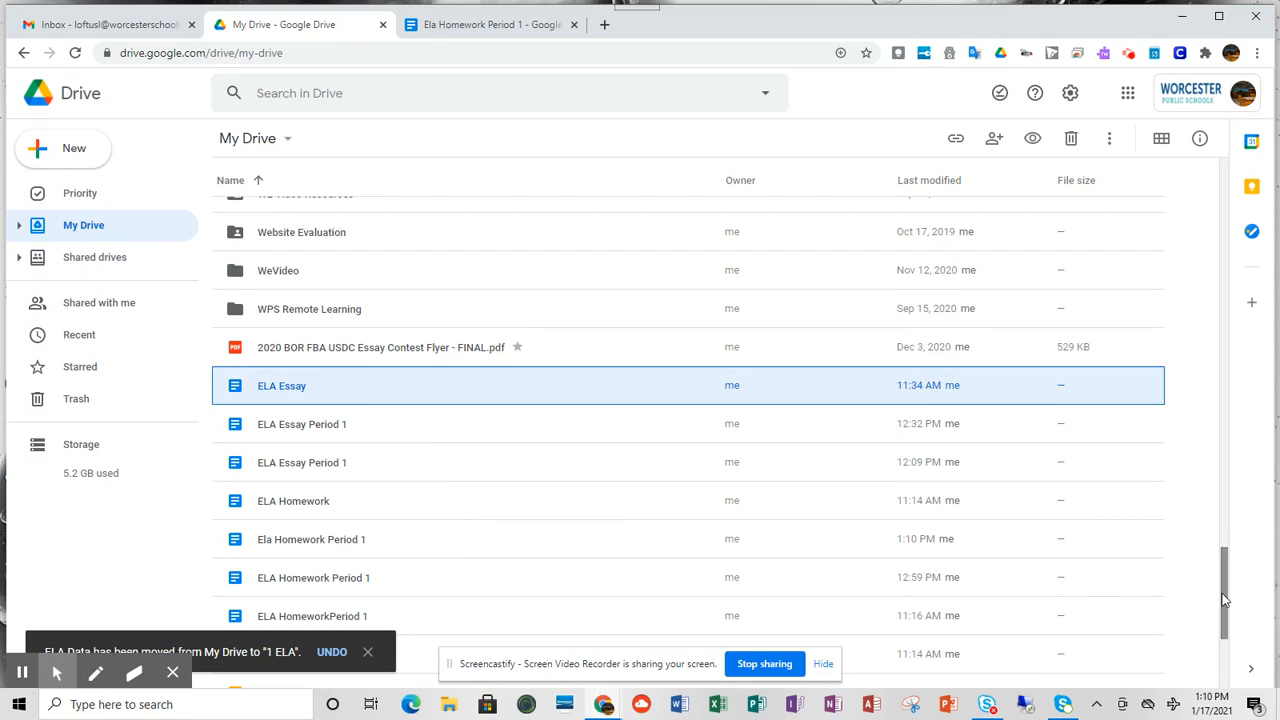
{"action": "left_click_drag", "start_coordinate": [1224, 595], "coordinate": [1227, 620]}
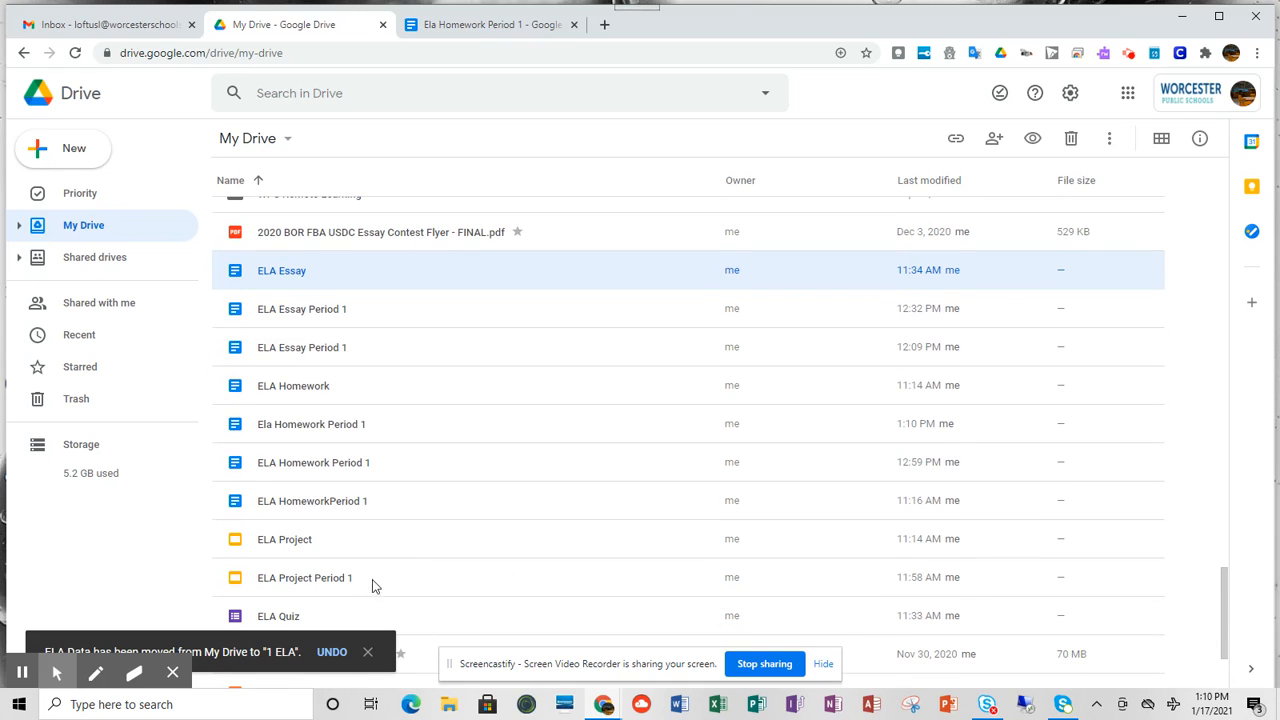
{"action": "left_click", "coordinate": [357, 612], "text": "shift"}
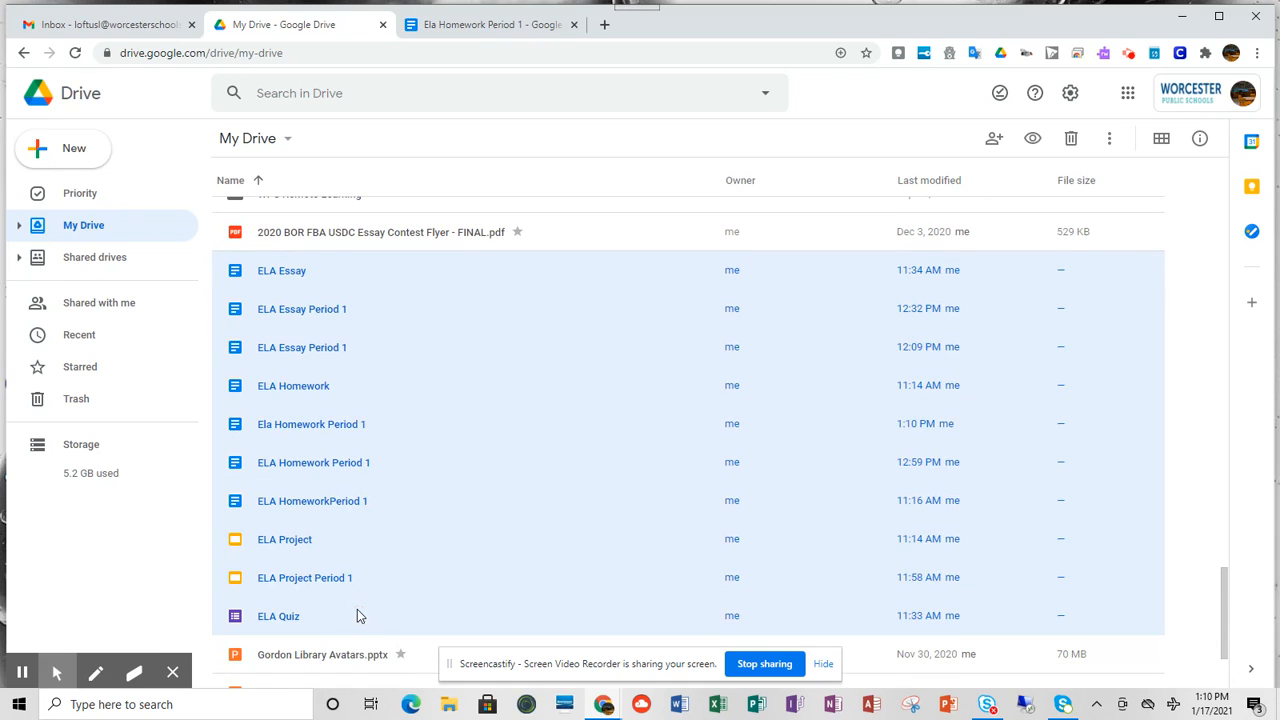
{"action": "right_click", "coordinate": [446, 372]}
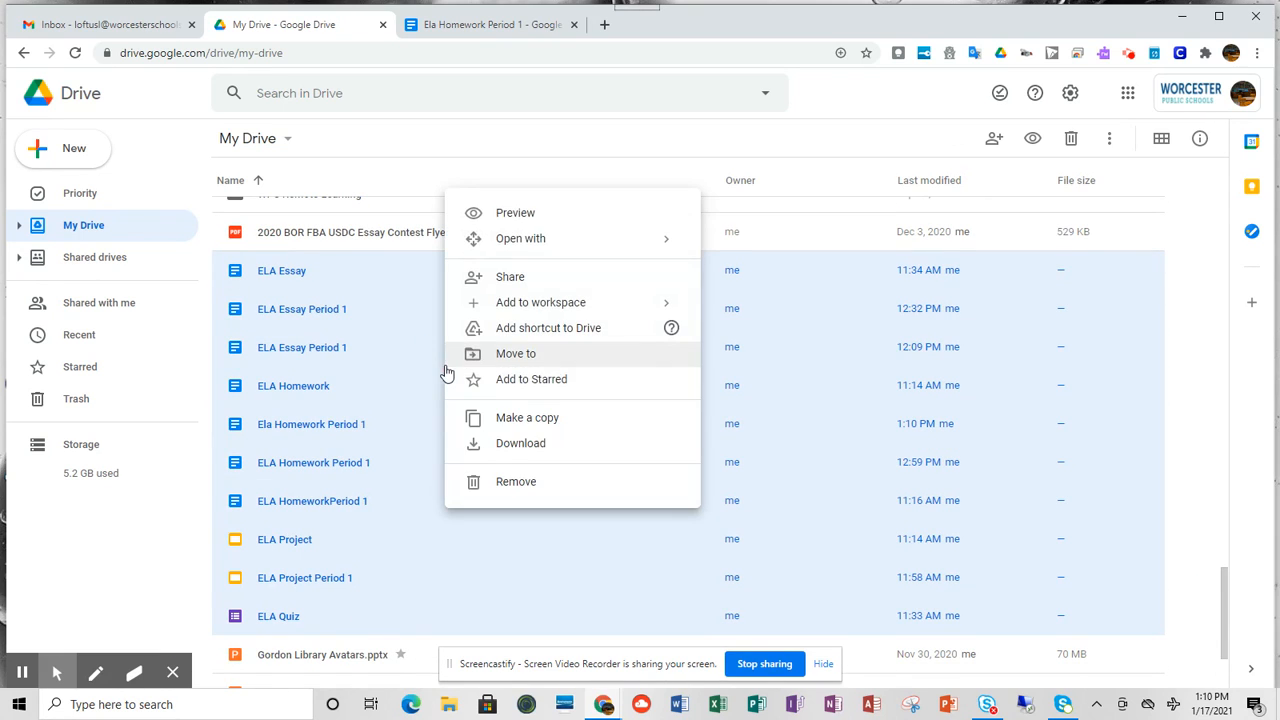
{"action": "left_click", "coordinate": [515, 354]}
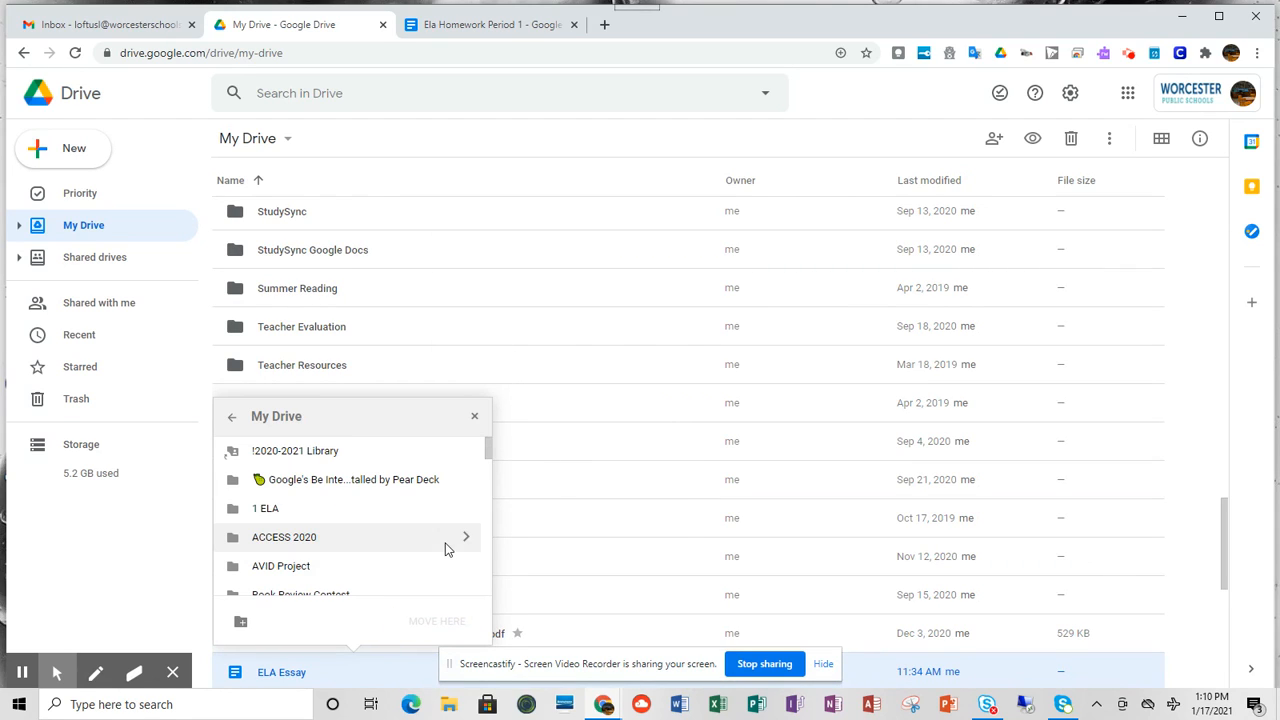
{"action": "left_click", "coordinate": [290, 512]}
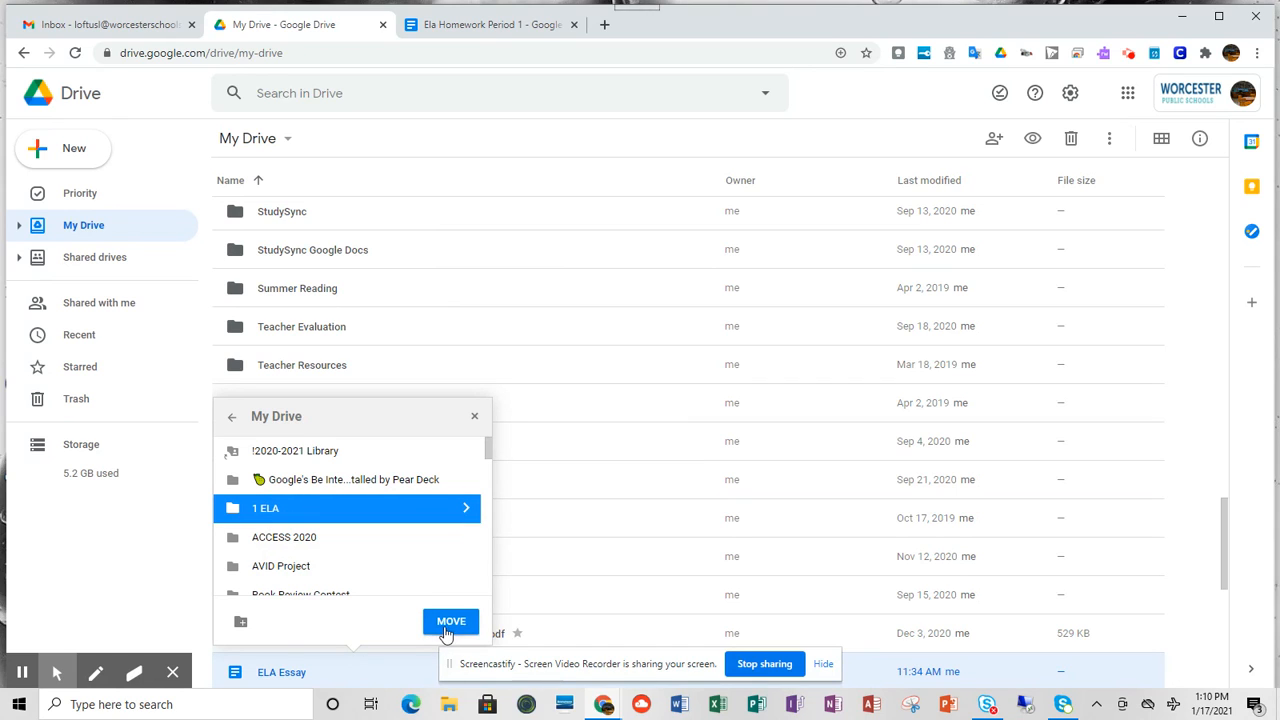
{"action": "left_click", "coordinate": [449, 632]}
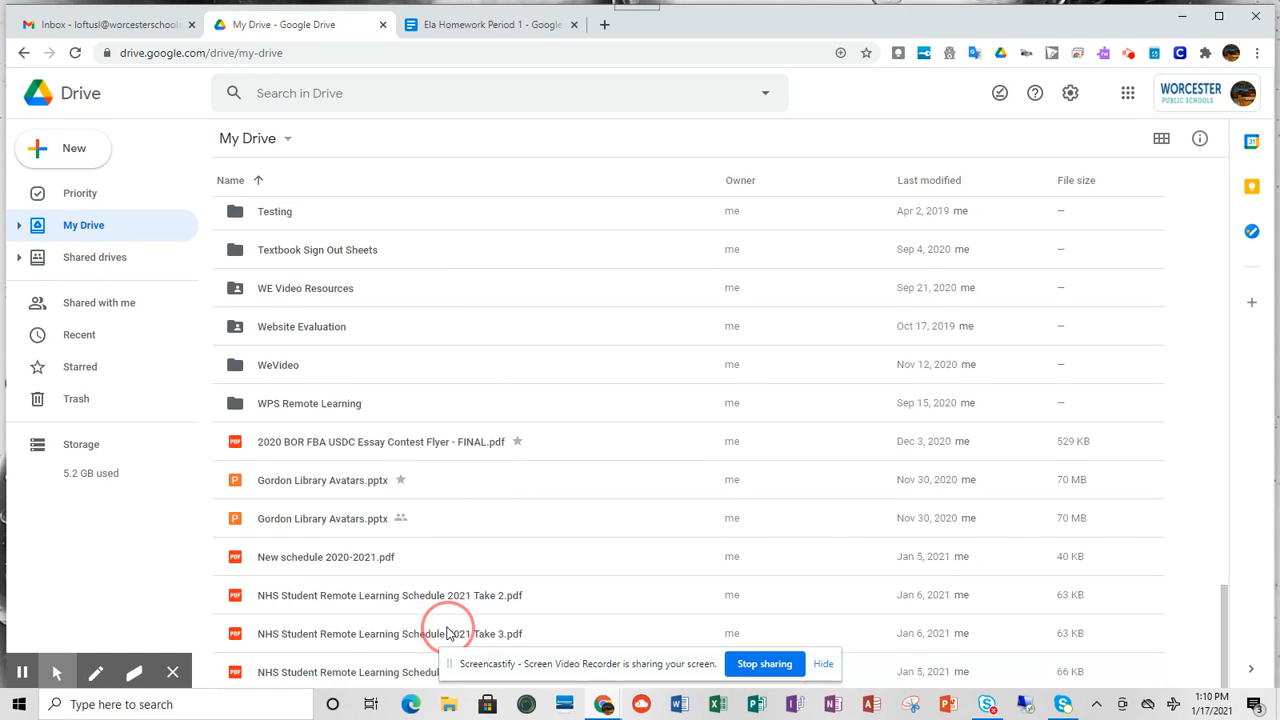
Open the 1 ELA folder in My Drive to show the files it contains
{"action": "scroll", "coordinate": [420, 420], "scroll_direction": "up", "scroll_amount": 17}
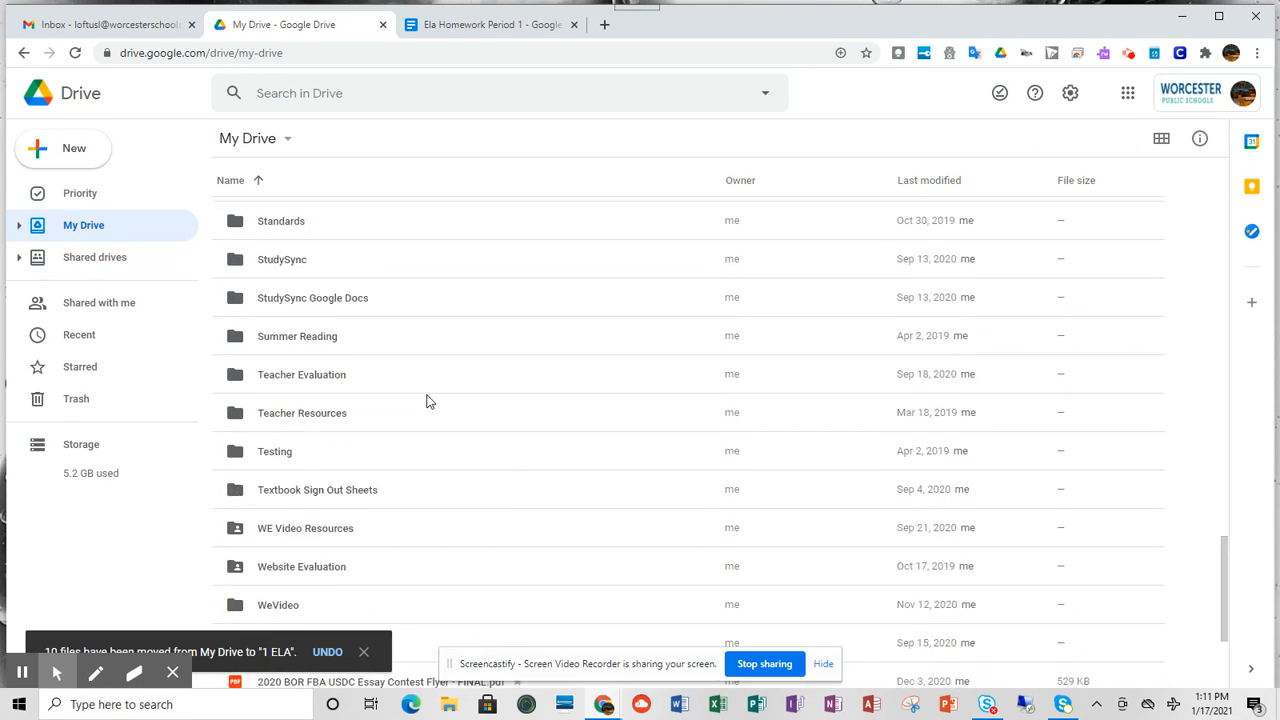
{"action": "scroll", "coordinate": [426, 393], "scroll_direction": "up", "scroll_amount": 5}
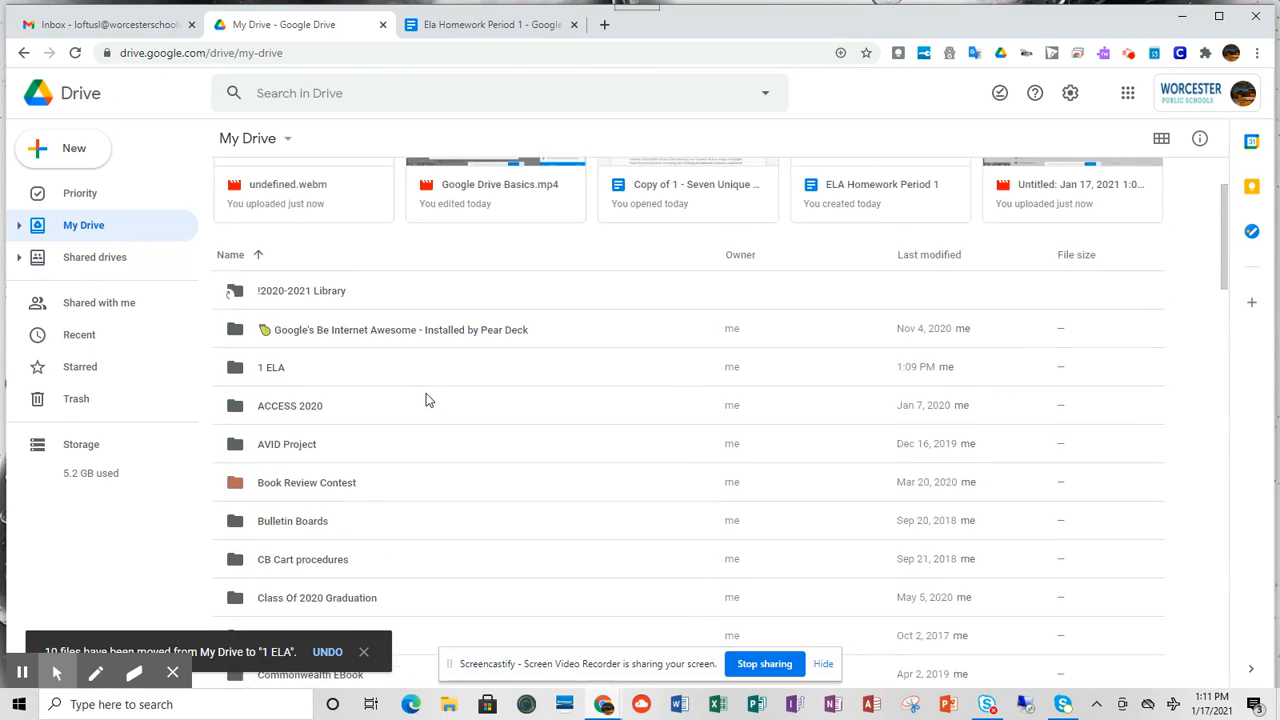
{"action": "left_click", "coordinate": [289, 498]}
{"action": "double_click", "coordinate": [289, 498]}
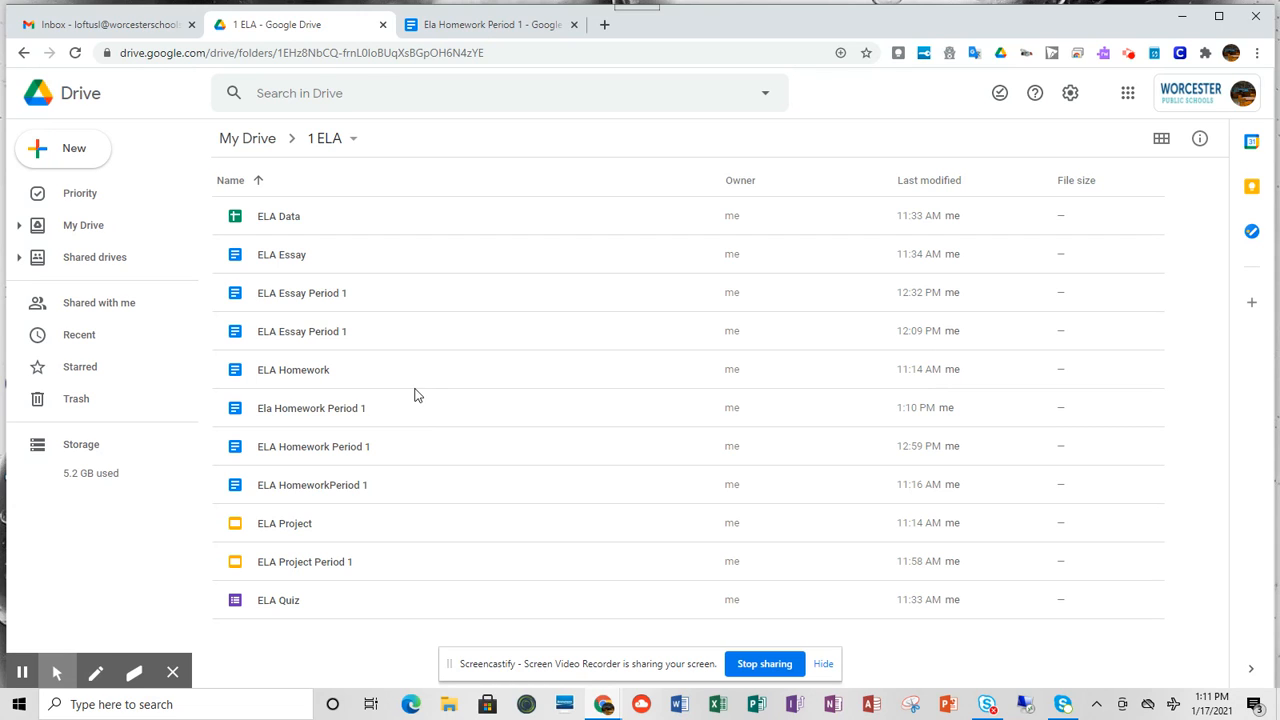
Create a subfolder named Homework inside the 1 ELA folder
{"action": "left_click", "coordinate": [353, 148]}
{"action": "left_click", "coordinate": [389, 205]}
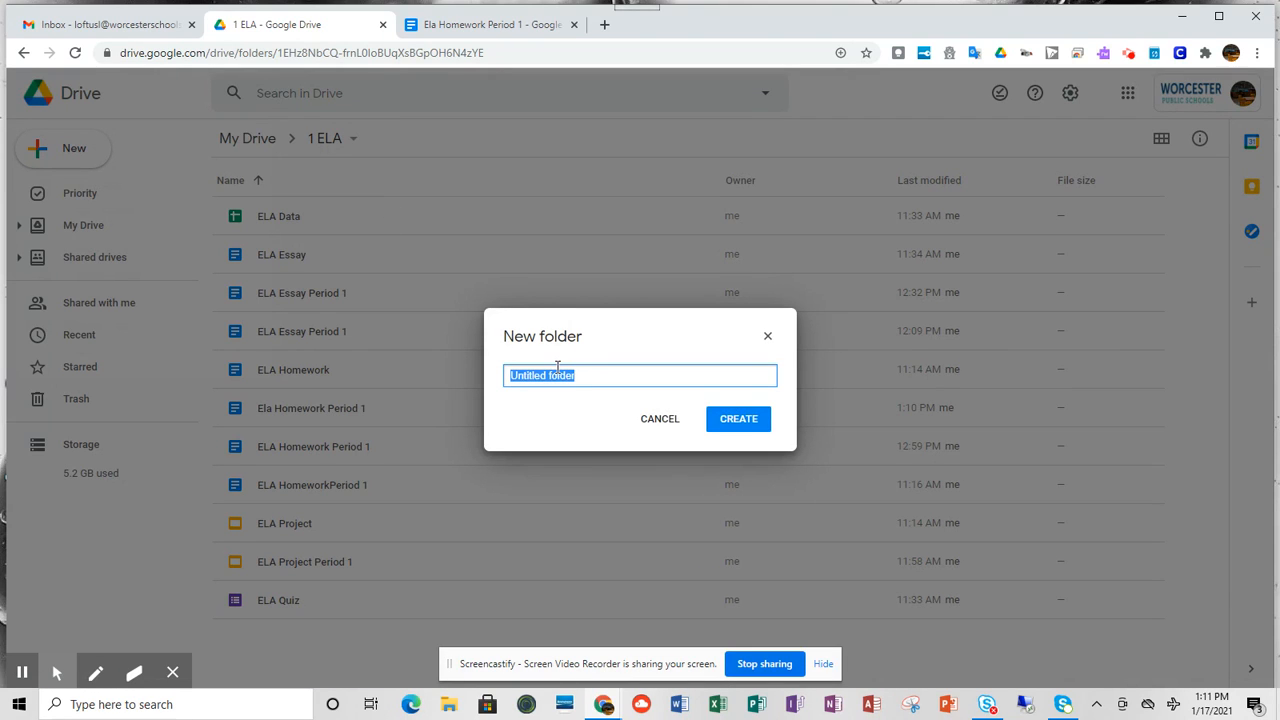
{"action": "type", "text": "Homework"}
{"action": "left_click", "coordinate": [760, 421]}
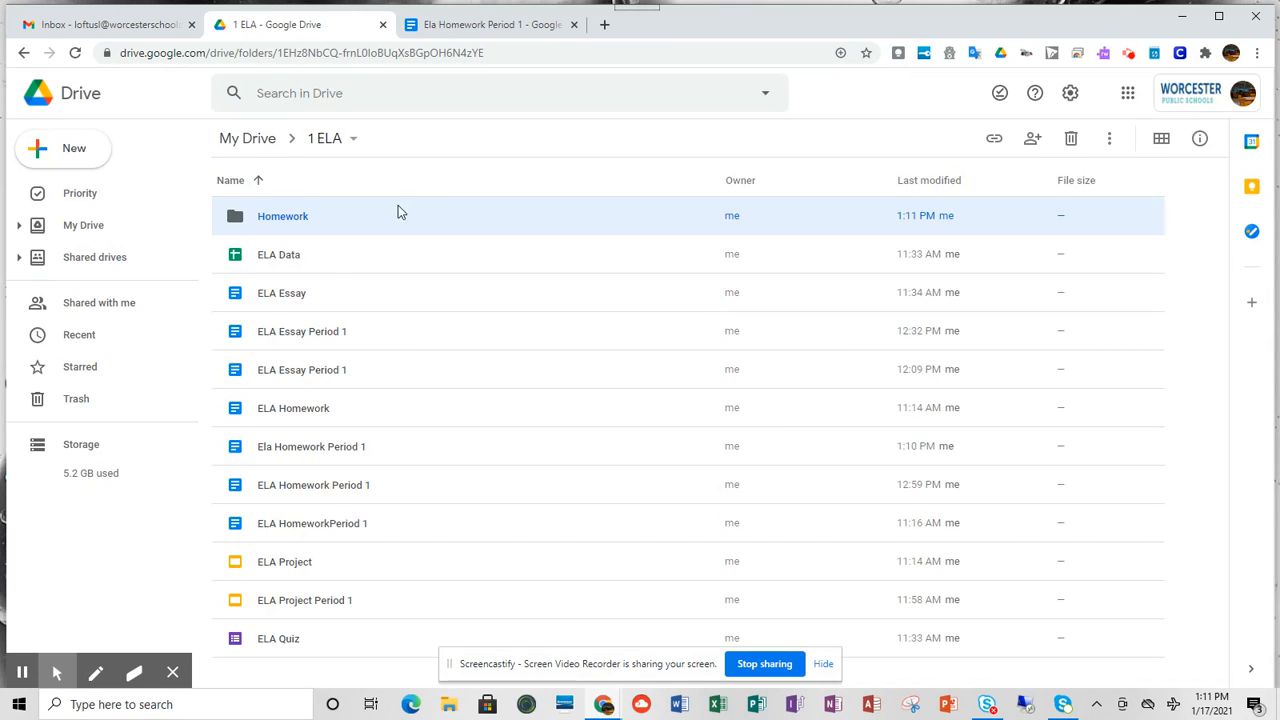
Change the color of the Homework folder inside 1 ELA to green
{"action": "right_click", "coordinate": [333, 216]}
{"action": "mouse_move", "coordinate": [443, 452]}
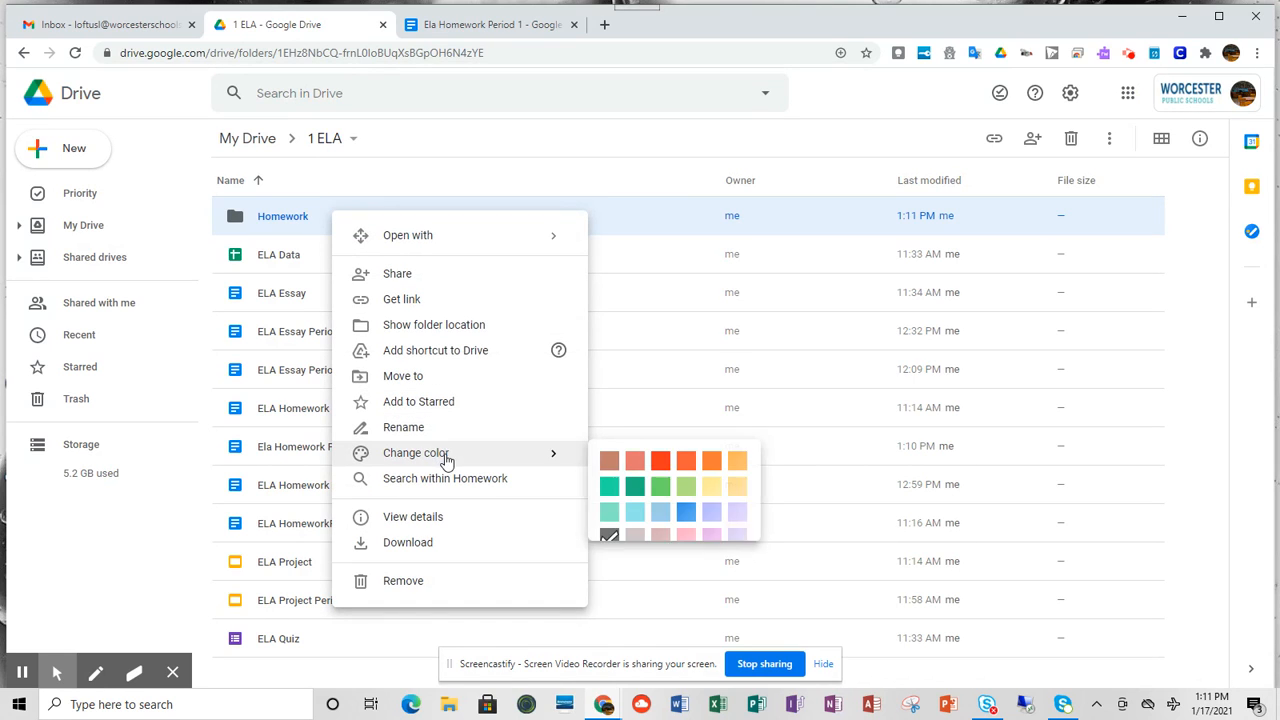
{"action": "left_click", "coordinate": [661, 490]}
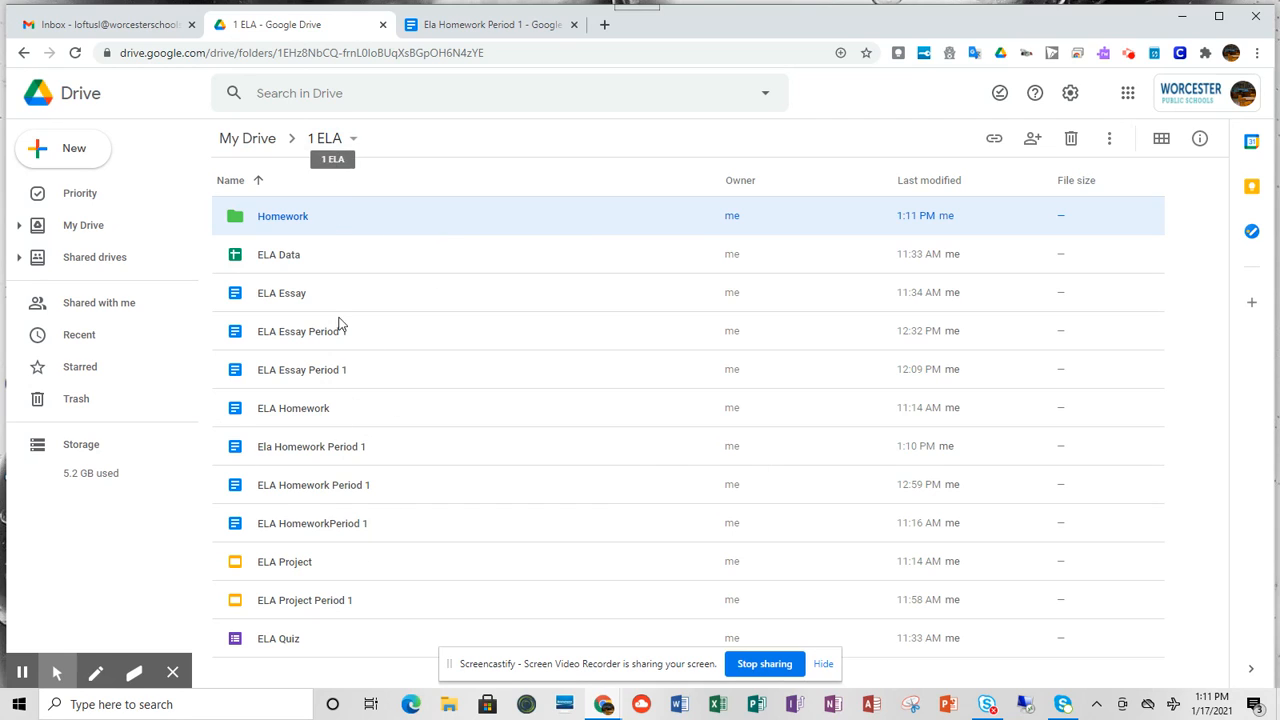
Move Ela Homework Period 1 into the Homework subfolder, followed by ELA Homework Period 1 and ELA HomeworkPeriod 1 together
{"action": "left_click", "coordinate": [360, 449]}
{"action": "left_click_drag", "start_coordinate": [394, 459], "coordinate": [287, 219]}
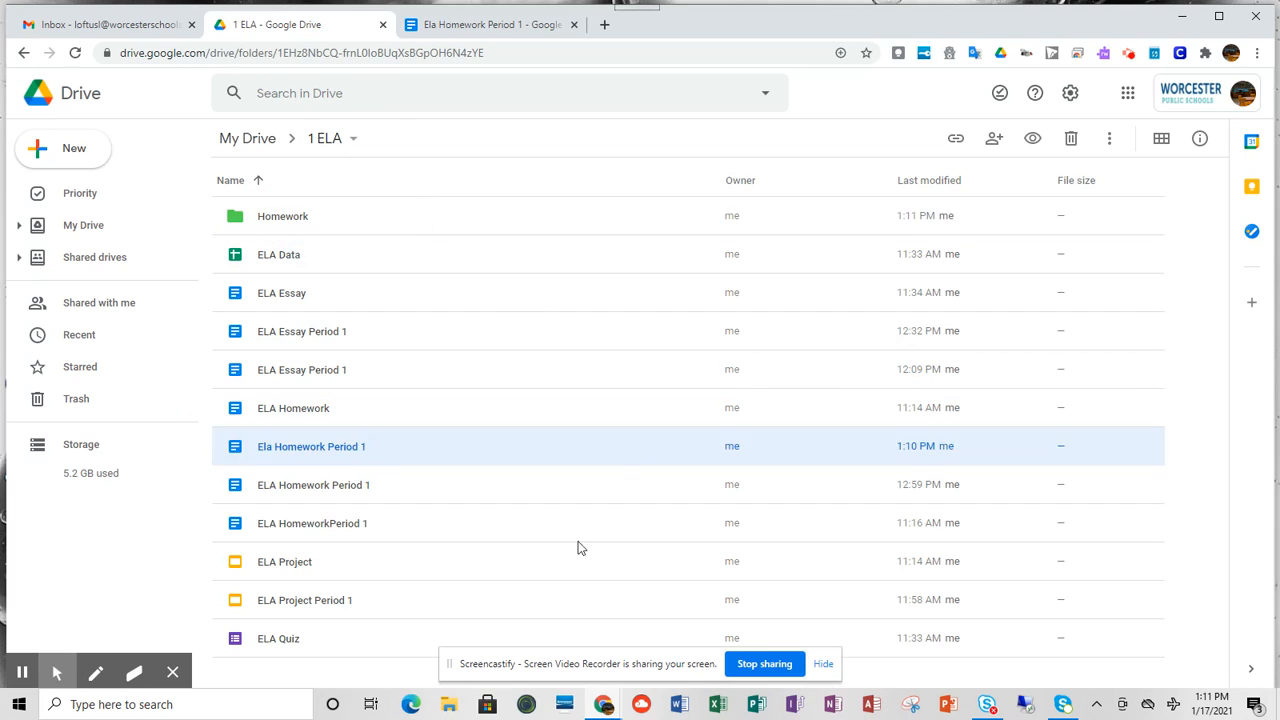
{"action": "left_click", "coordinate": [408, 452]}
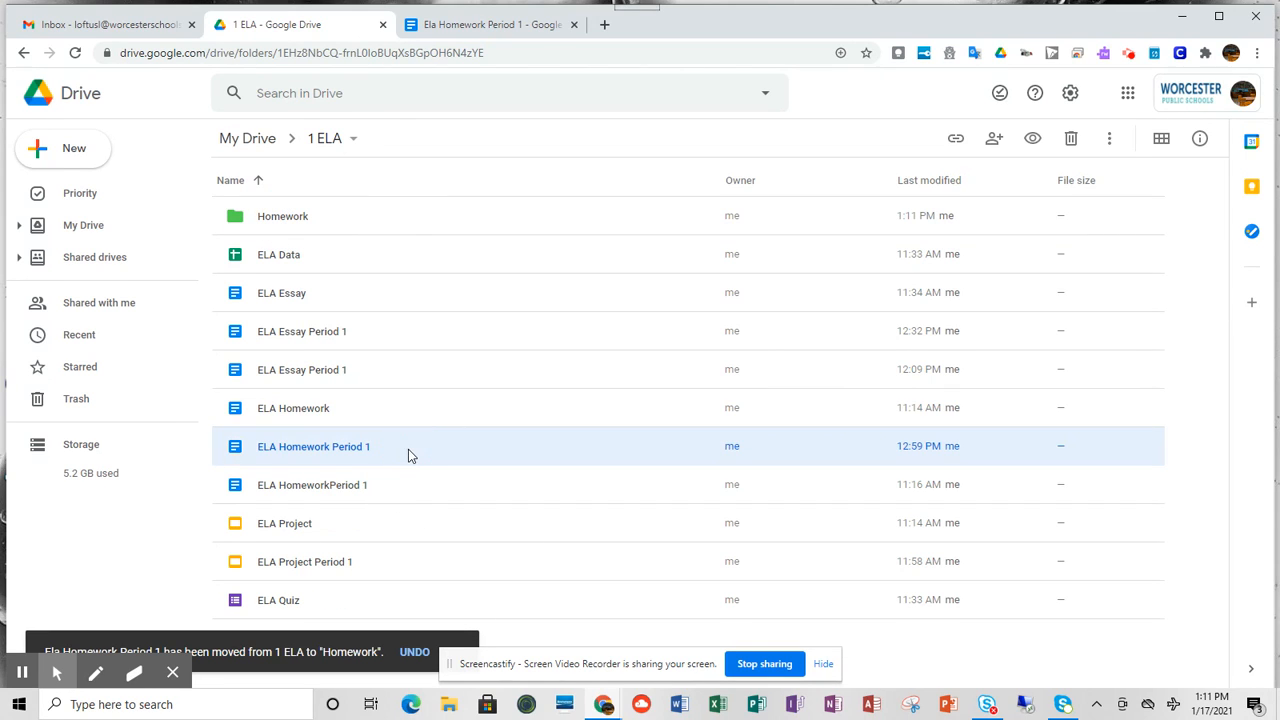
{"action": "left_click", "coordinate": [420, 484], "text": "shift"}
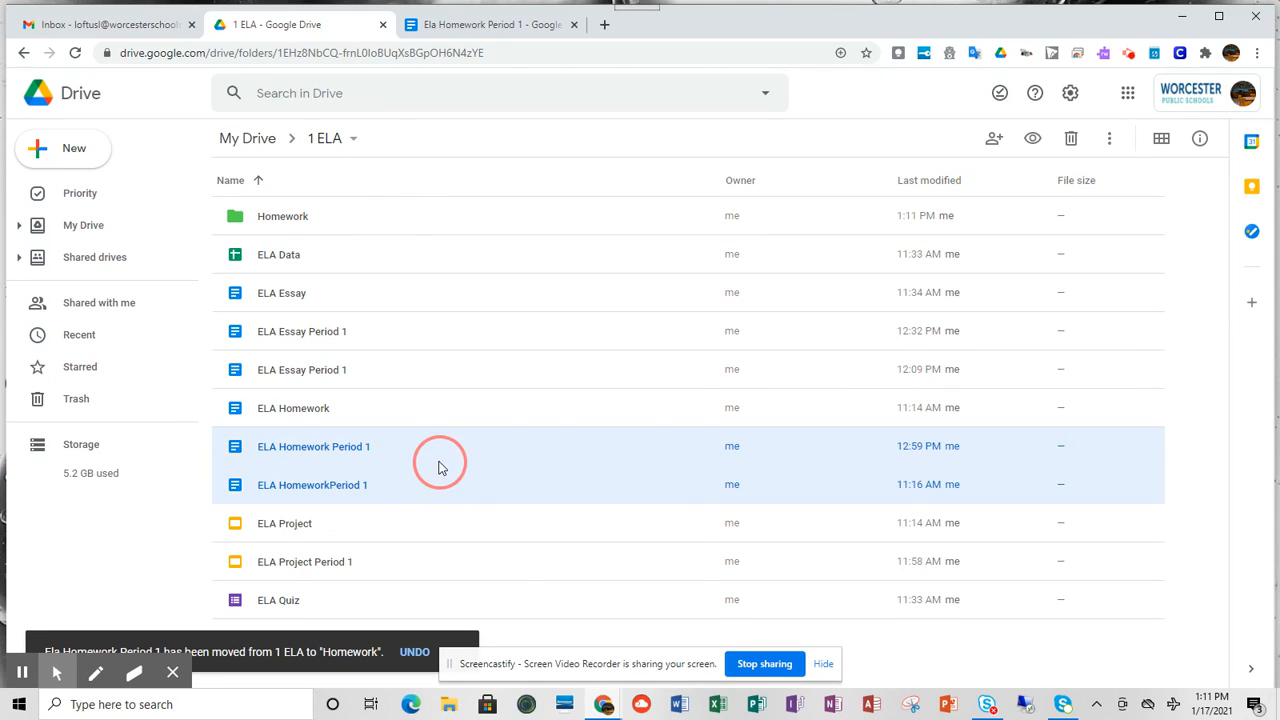
{"action": "right_click", "coordinate": [437, 462]}
{"action": "left_click", "coordinate": [510, 457]}
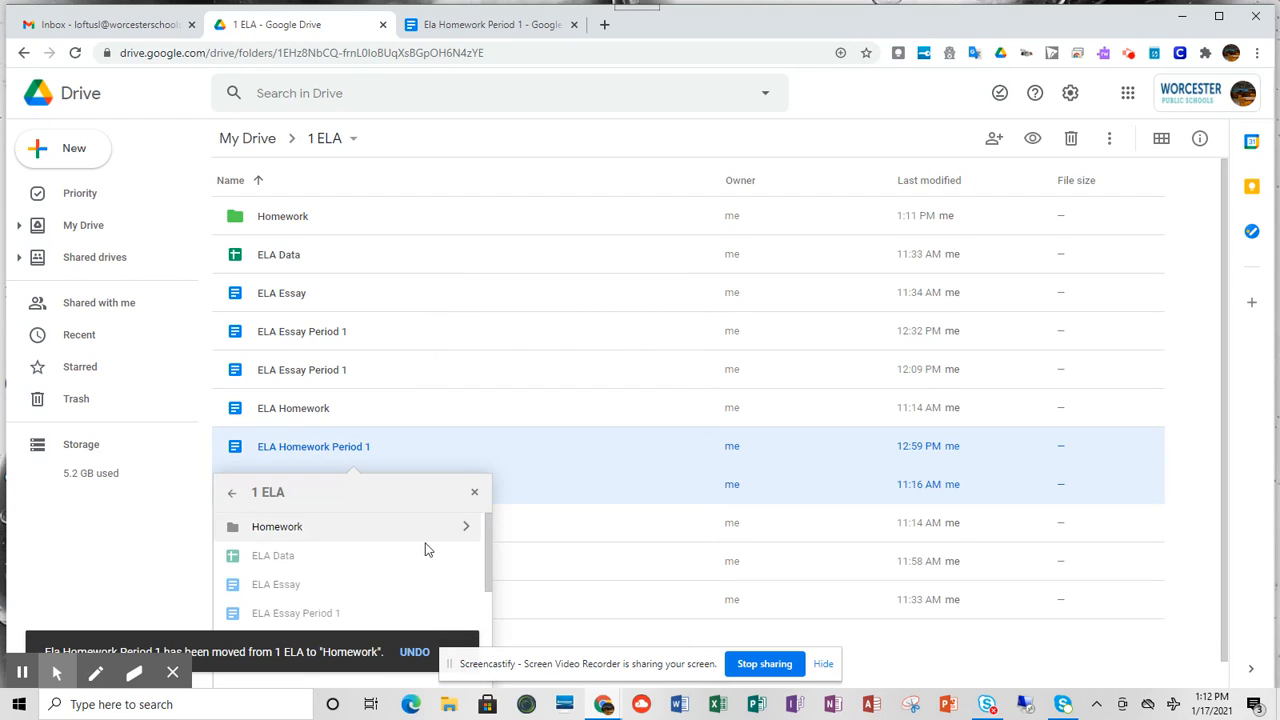
{"action": "left_click", "coordinate": [298, 530]}
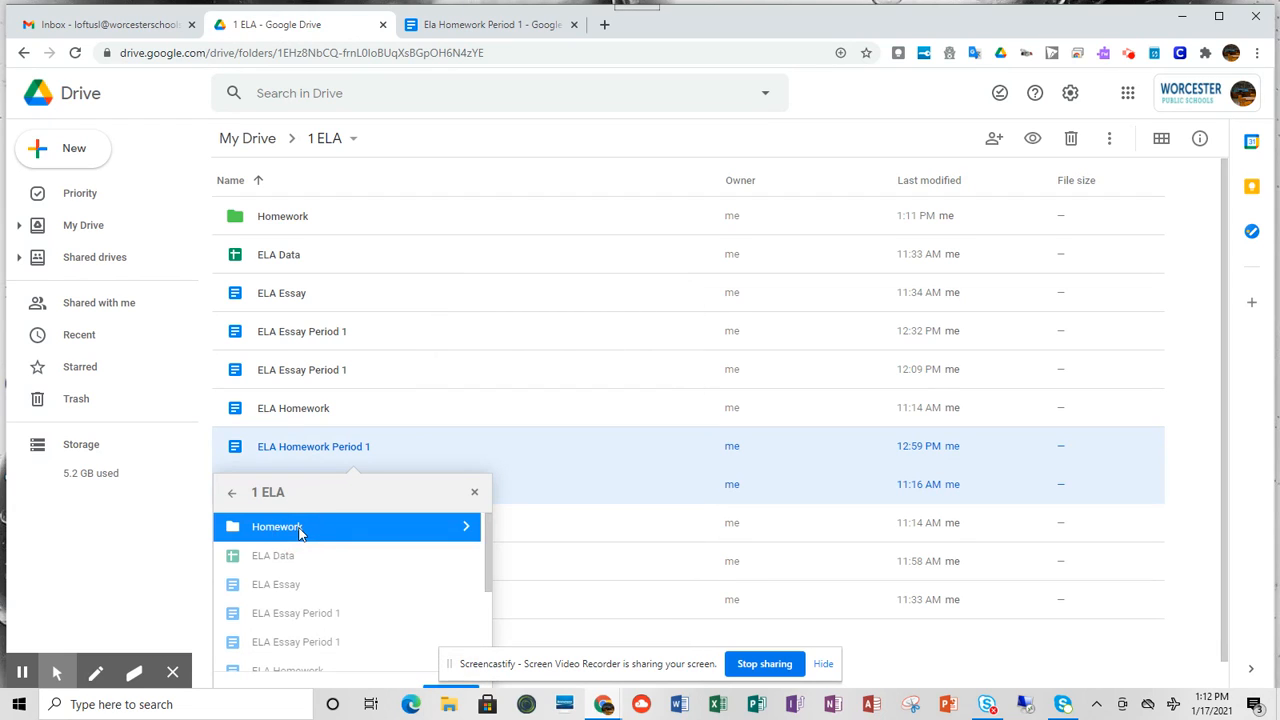
{"action": "left_click", "coordinate": [429, 689]}
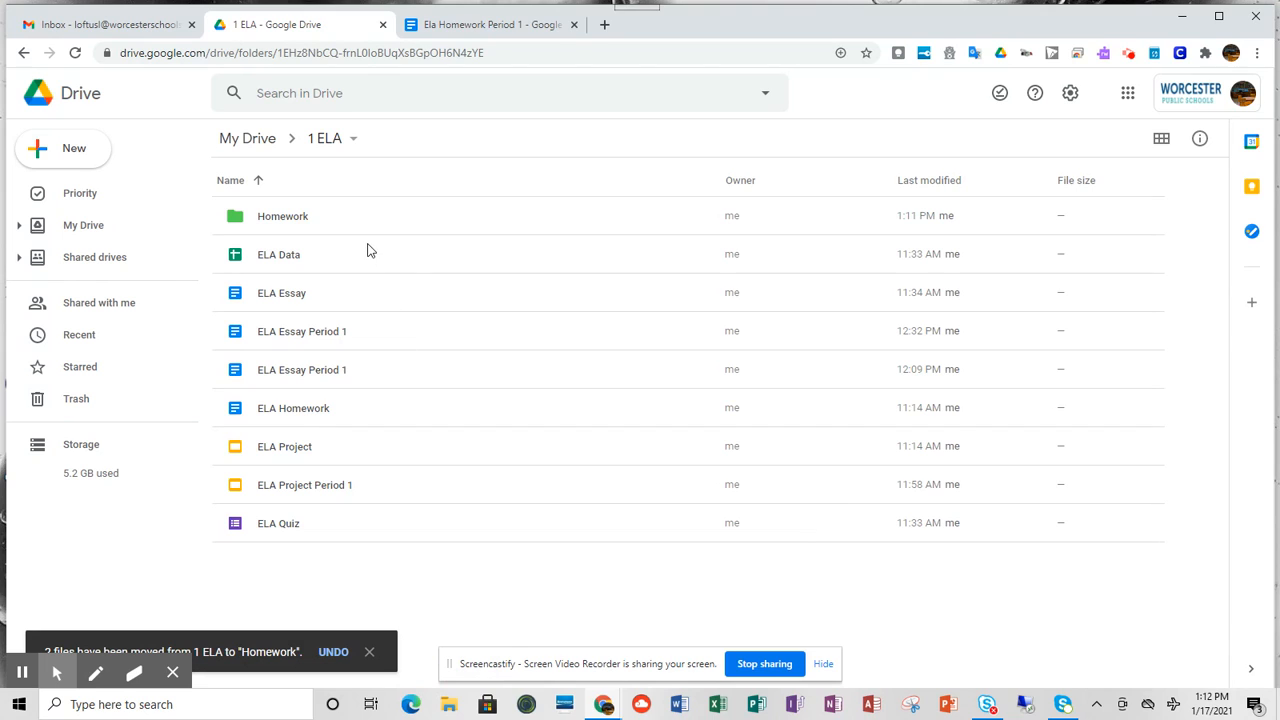
Return to My Drive and view the sharing options of the 1 ELA folder, closing them without adding anyone
{"action": "left_click", "coordinate": [249, 141]}
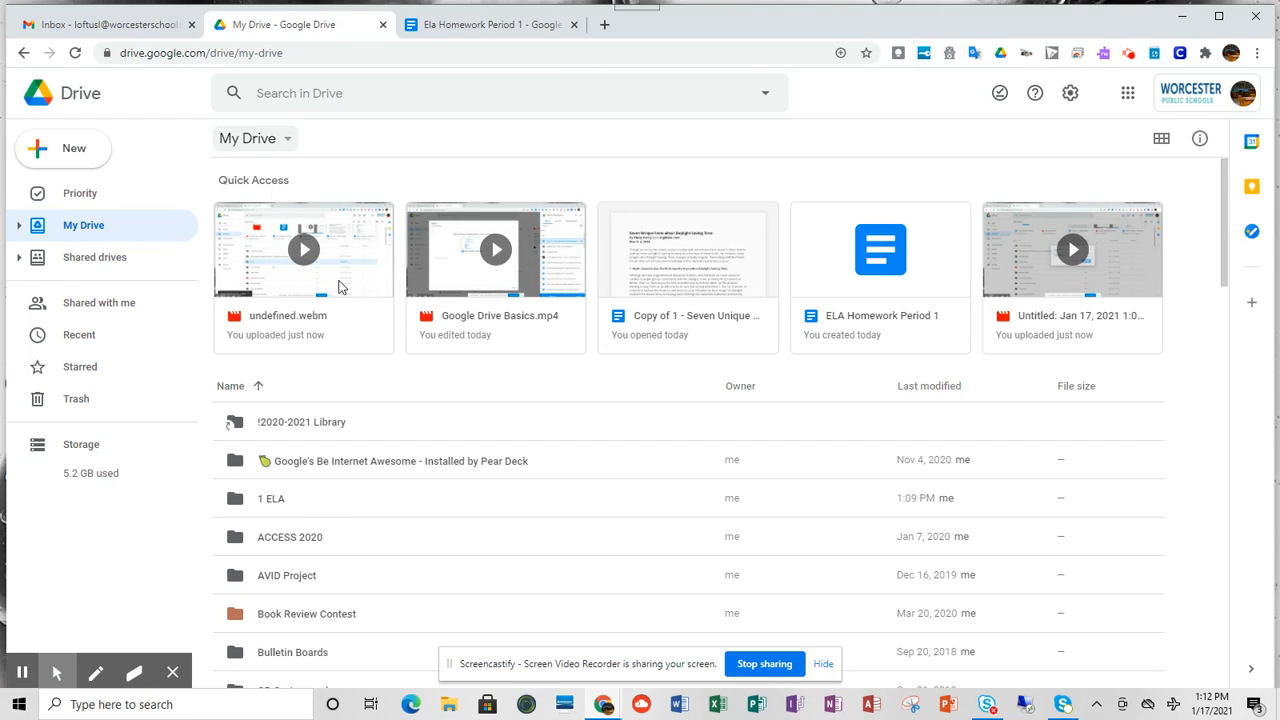
{"action": "left_click", "coordinate": [312, 512]}
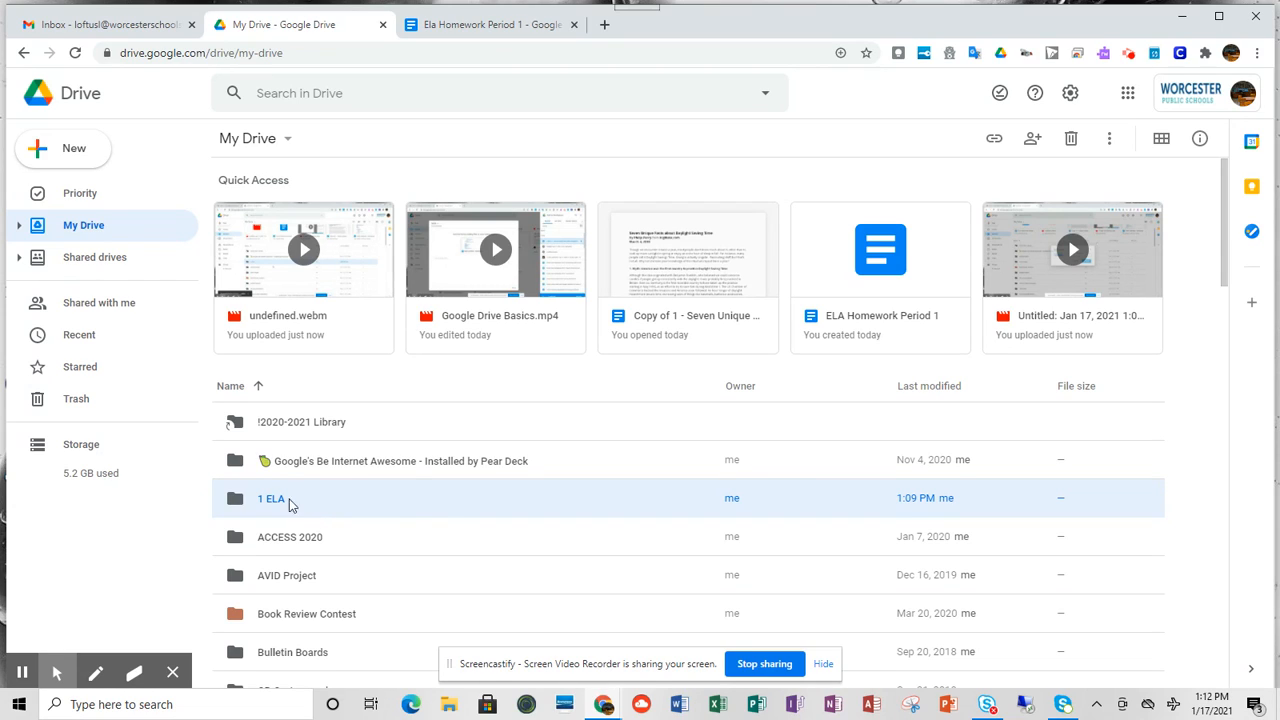
{"action": "right_click", "coordinate": [487, 500]}
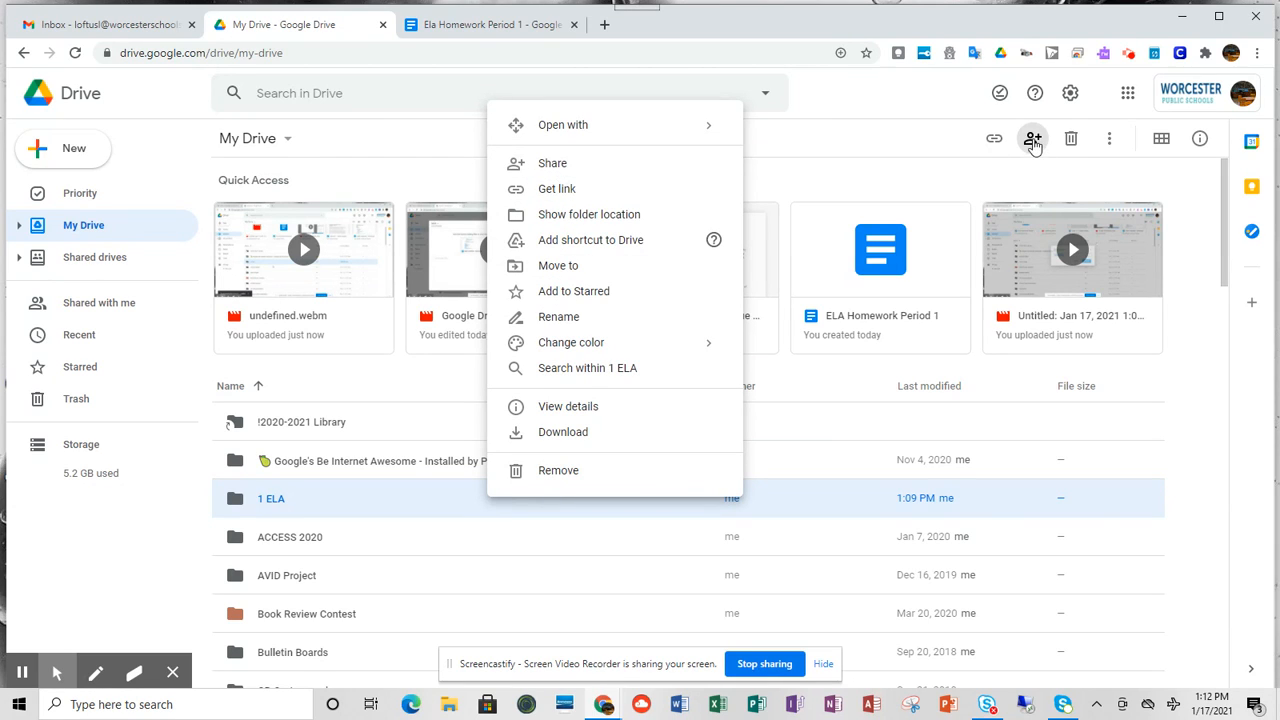
{"action": "left_click", "coordinate": [569, 165]}
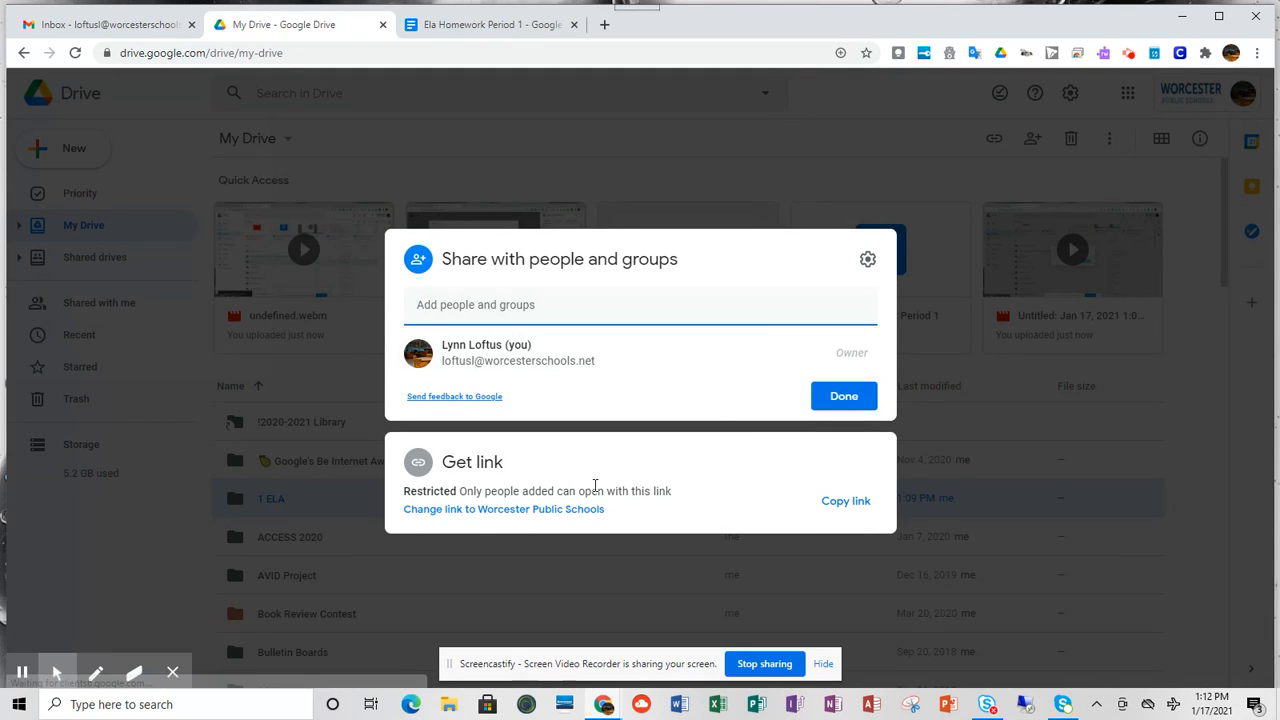
{"action": "left_click", "coordinate": [845, 398]}
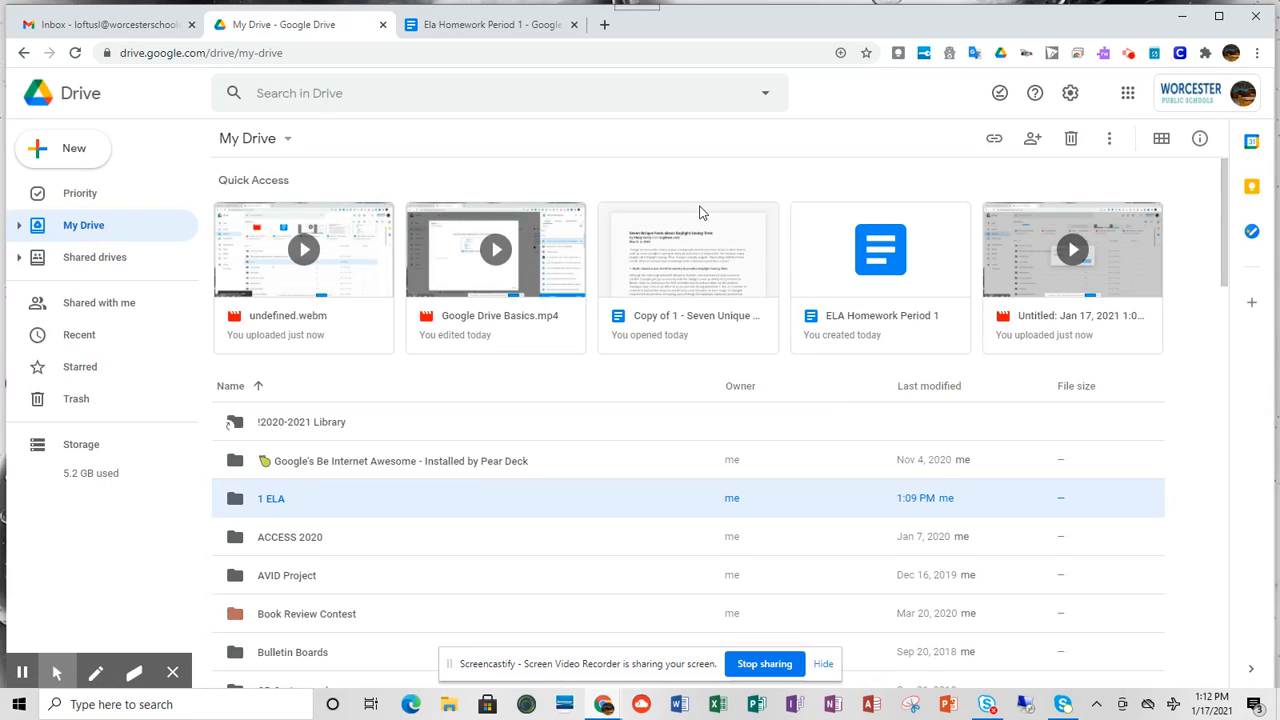